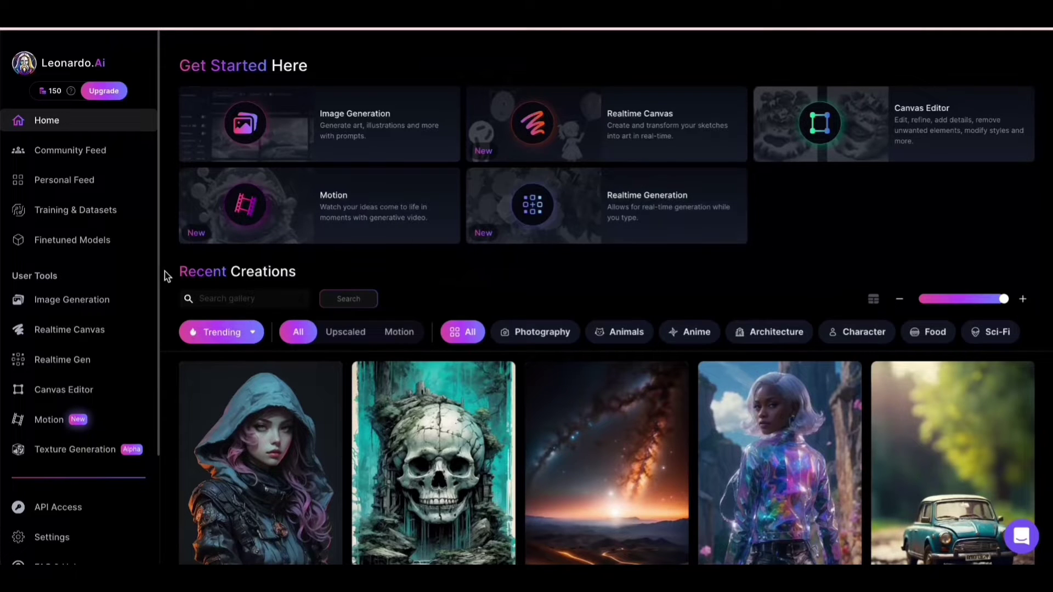
Step: Open image generation and enter a French prompt for a beautiful woman facing the camera, whole face visible, shot at 35mm in hyper-detailed photography
{"action": "left_click", "coordinate": [110, 299]}
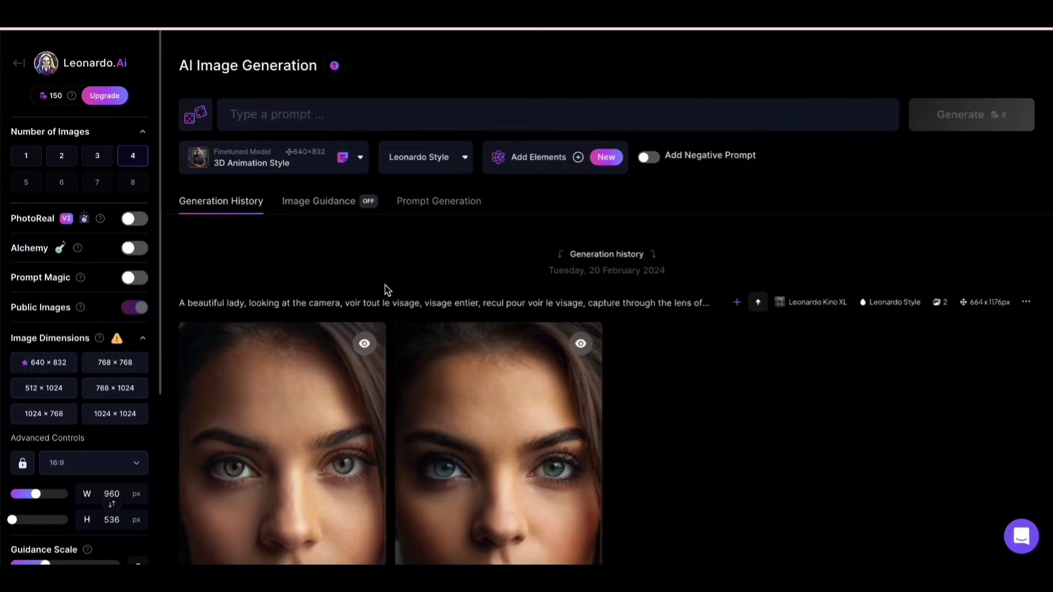
{"action": "scroll", "coordinate": [403, 270], "scroll_direction": "down", "scroll_amount": 15}
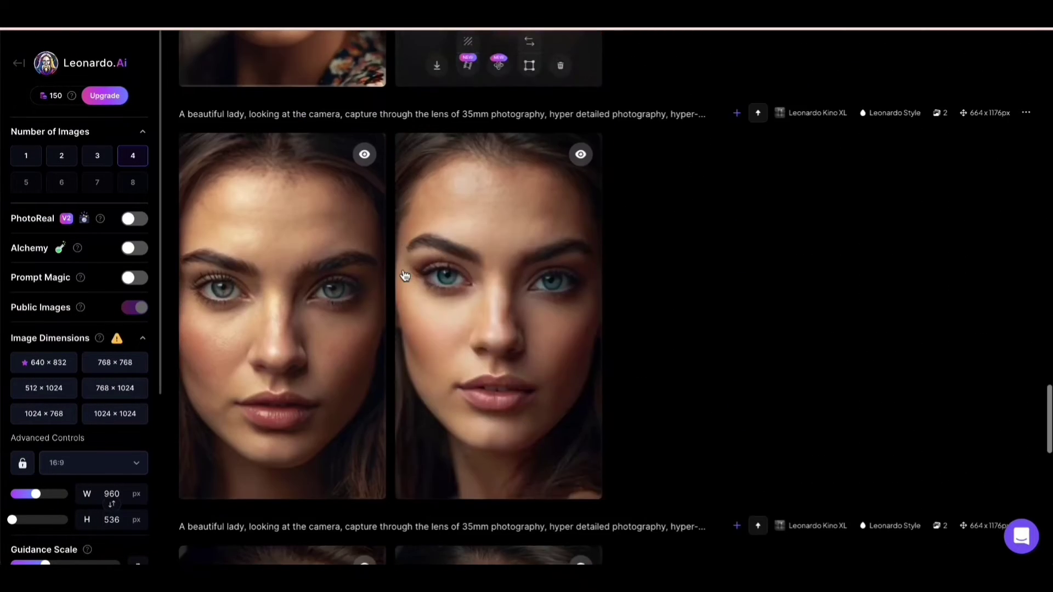
{"action": "scroll", "coordinate": [405, 275], "scroll_direction": "up", "scroll_amount": 15}
{"action": "left_click", "coordinate": [299, 114]}
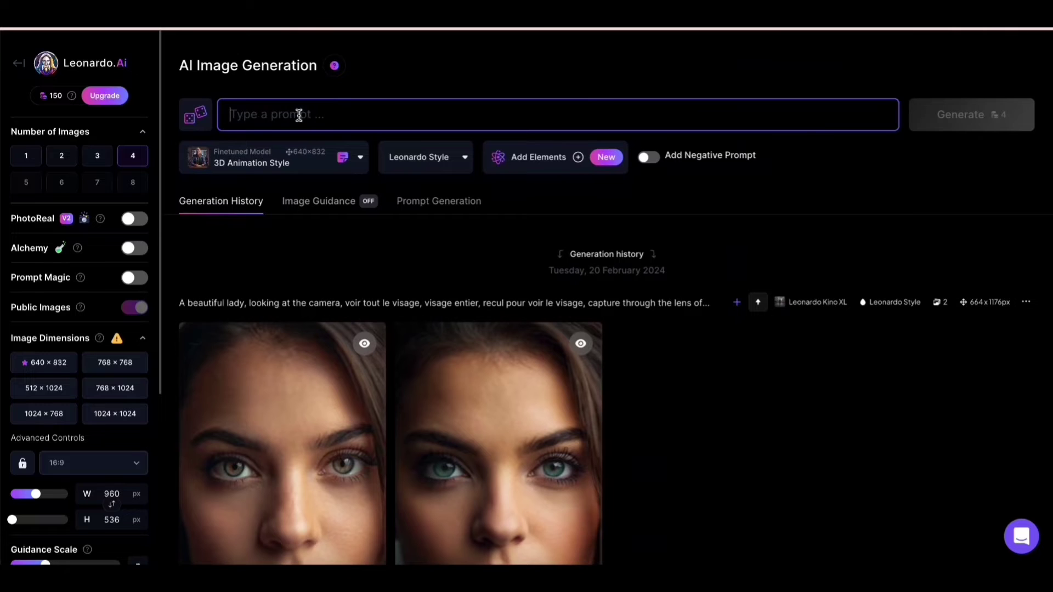
{"action": "type", "text": "Une belle femme, regardant l'appareil photo, voir tout le visage, visage entier, recul pour voir le visage, capture à travers l'objectif d'un appareil 35mm, photographie hyper détaillée"}
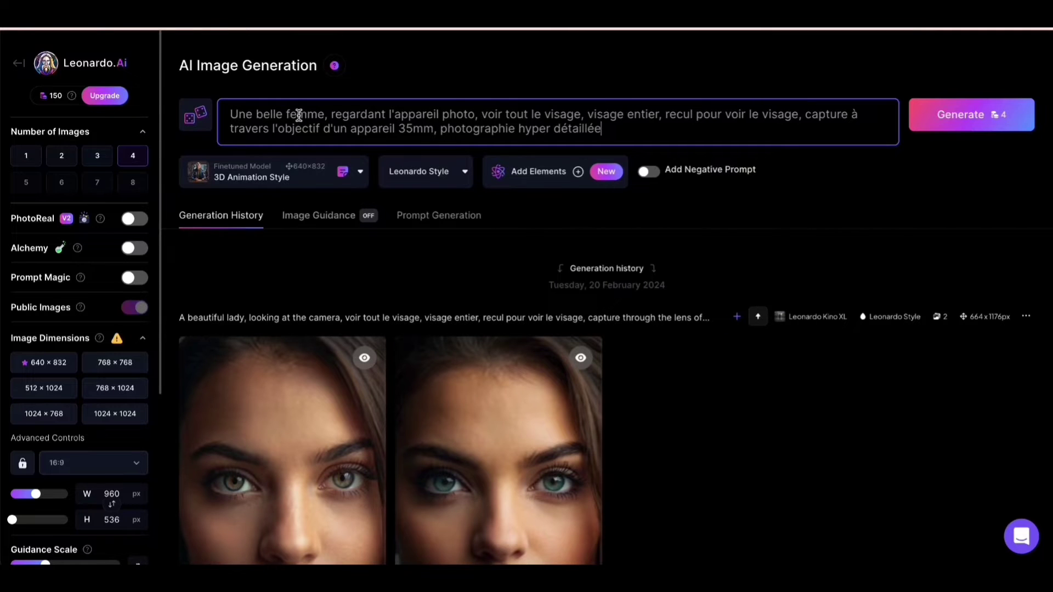
Step: Set the generation model to Leonardo Kino XL and the image aspect ratio to 9:16
{"action": "left_click", "coordinate": [360, 175]}
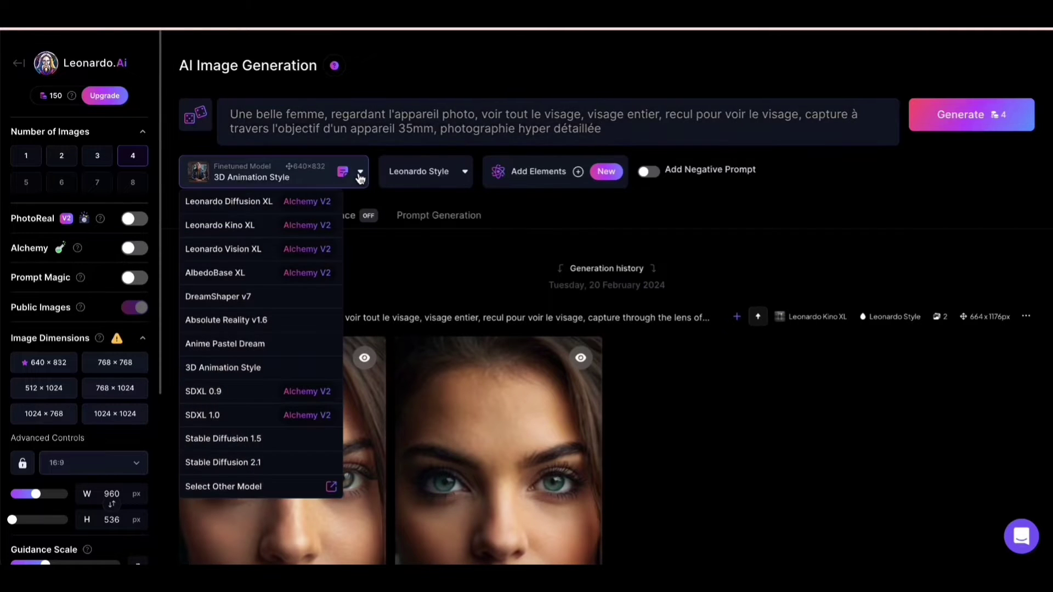
{"action": "left_click", "coordinate": [263, 227]}
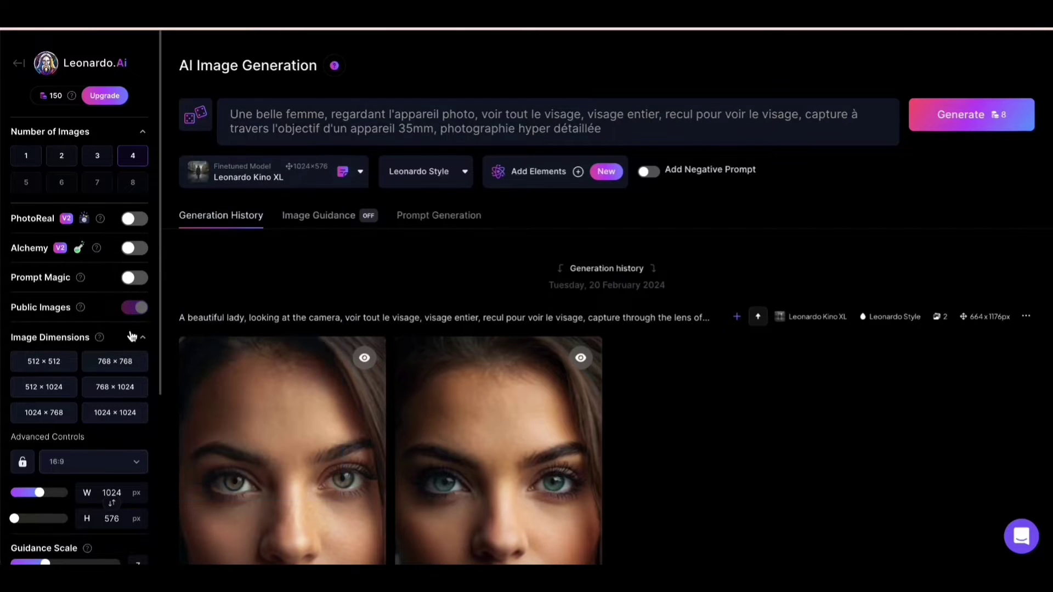
{"action": "scroll", "coordinate": [132, 337], "scroll_direction": "down", "scroll_amount": 2}
{"action": "left_click", "coordinate": [126, 373]}
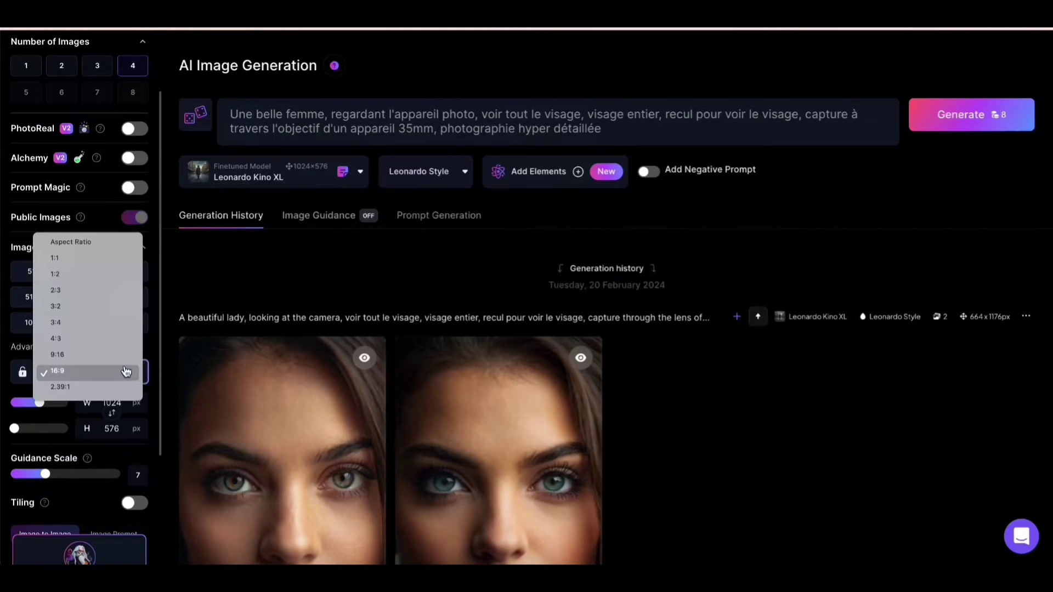
{"action": "left_click", "coordinate": [126, 359]}
{"action": "scroll", "coordinate": [125, 363], "scroll_direction": "up", "scroll_amount": 1}
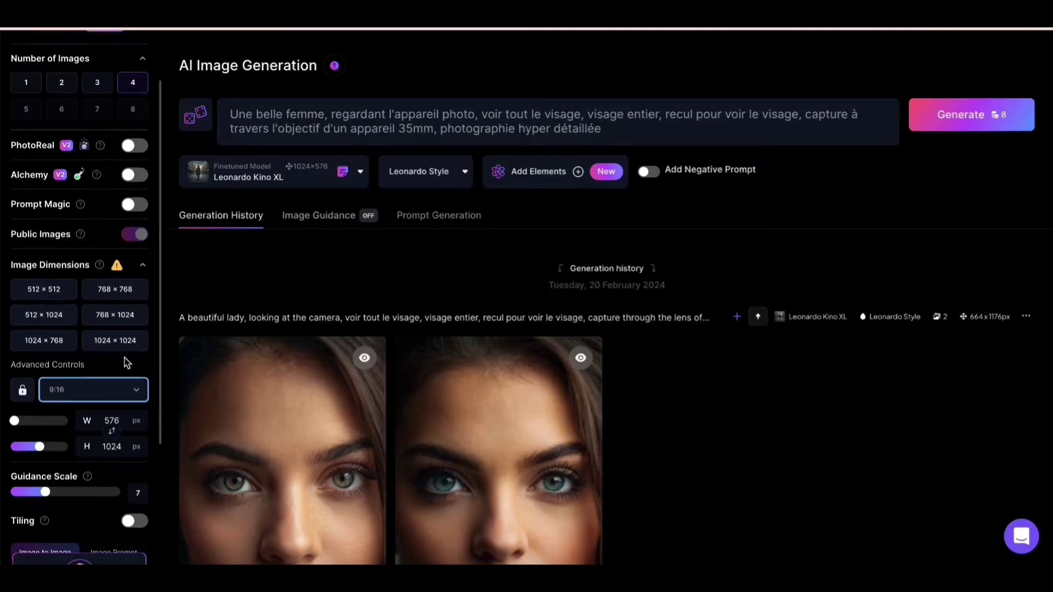
Step: Generate a first batch of four portraits from the prompt and review them
{"action": "left_click", "coordinate": [1000, 117]}
{"action": "scroll", "coordinate": [926, 121], "scroll_direction": "down", "scroll_amount": 3}
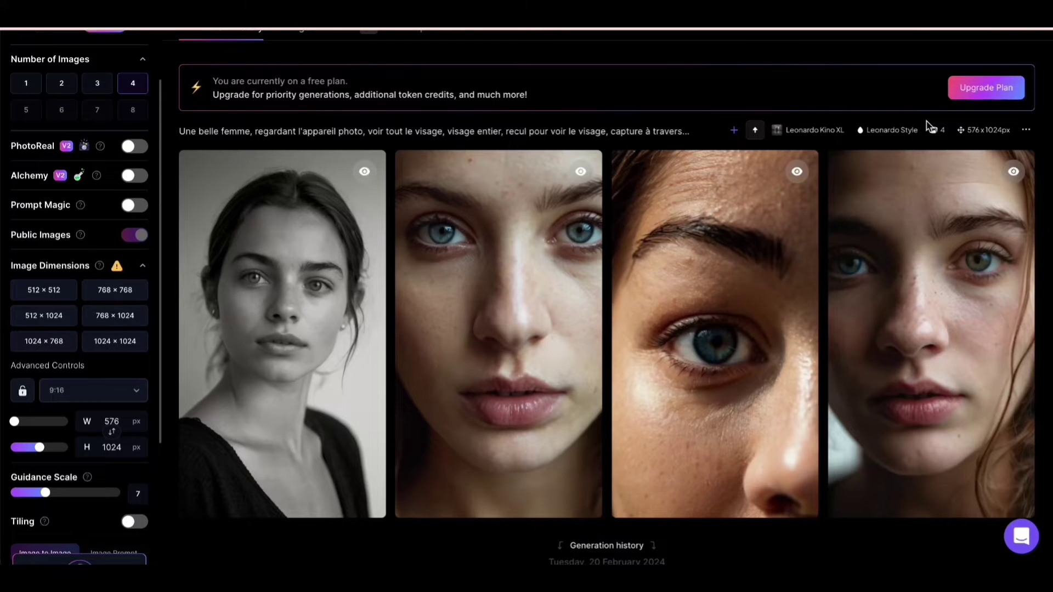
{"action": "scroll", "coordinate": [928, 126], "scroll_direction": "up", "scroll_amount": 3}
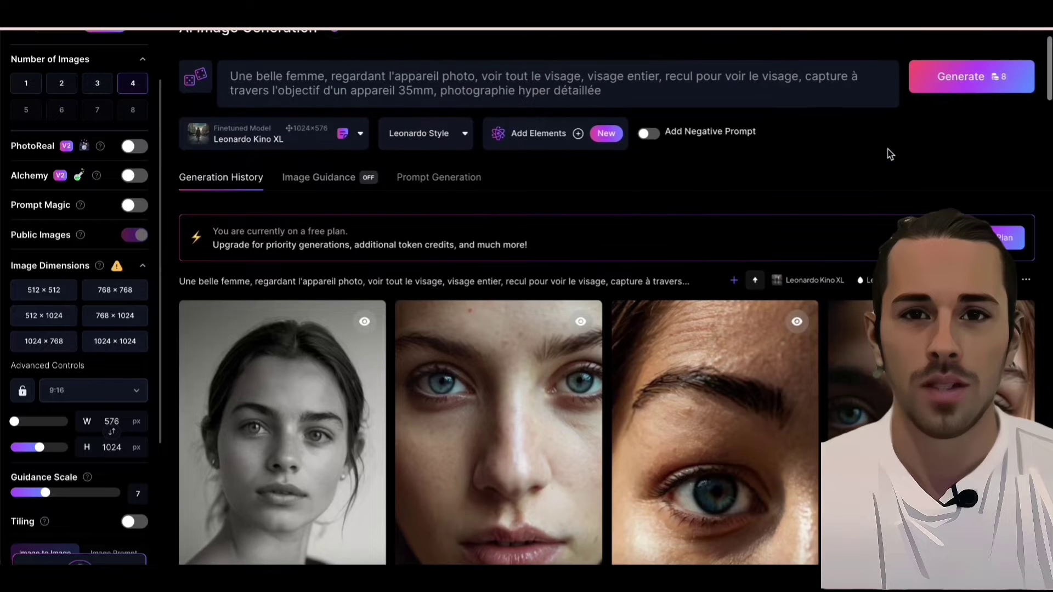
Step: Generate a second batch of portraits, and download the black-and-white portrait of the woman in a dark top from the first batch
{"action": "left_click", "coordinate": [951, 94]}
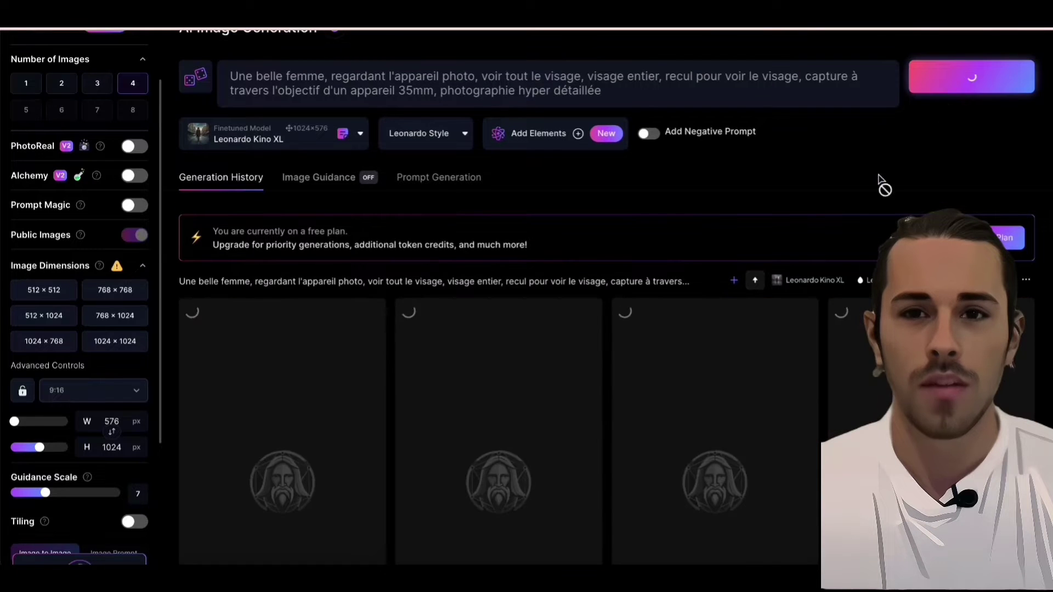
{"action": "scroll", "coordinate": [881, 184], "scroll_direction": "down", "scroll_amount": 3}
{"action": "scroll", "coordinate": [879, 182], "scroll_direction": "down", "scroll_amount": 1}
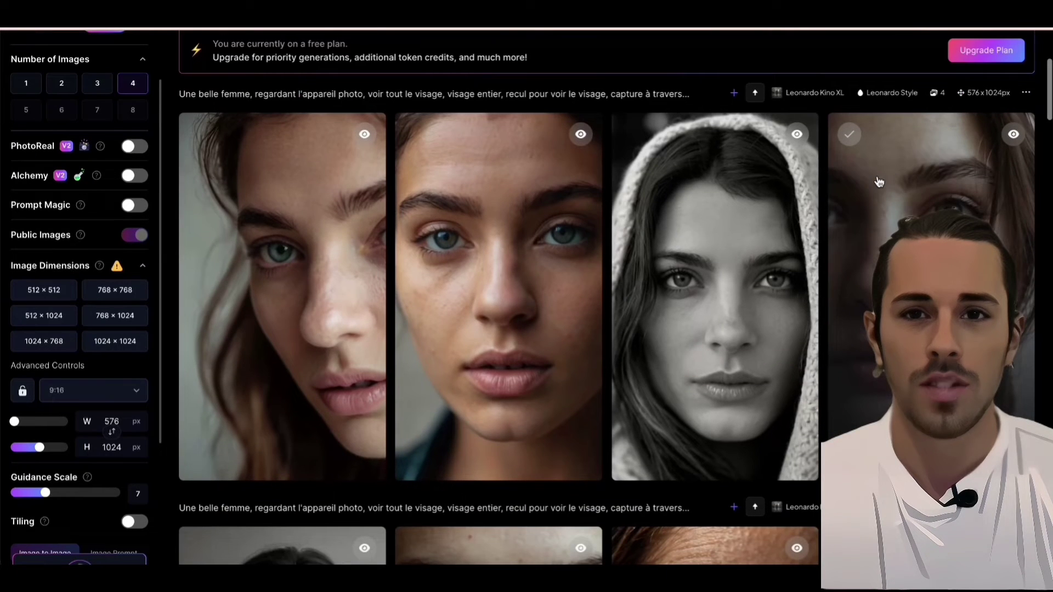
{"action": "scroll", "coordinate": [879, 182], "scroll_direction": "down", "scroll_amount": 6}
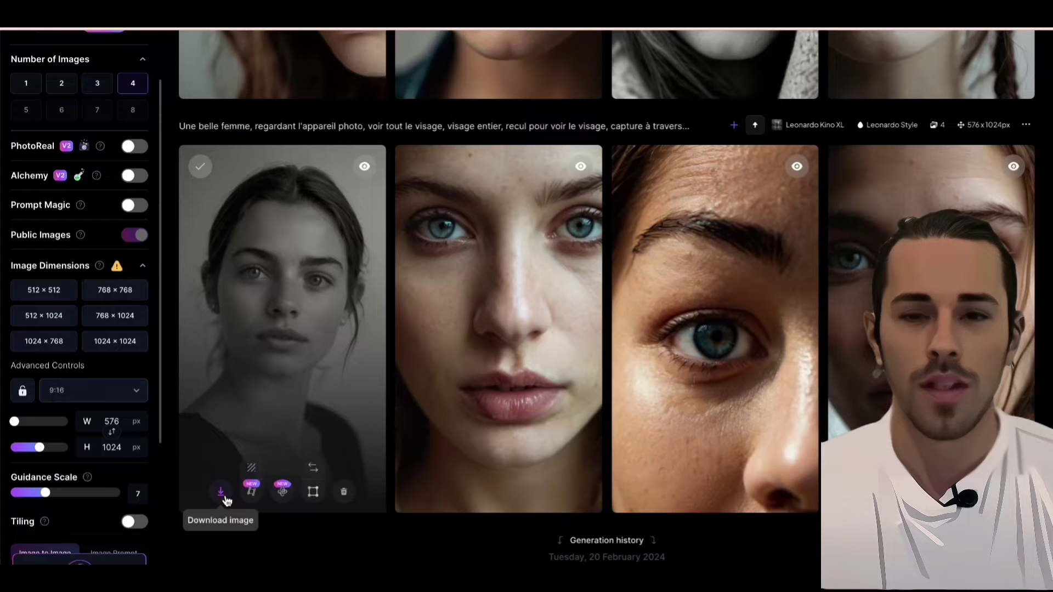
{"action": "left_click", "coordinate": [221, 492]}
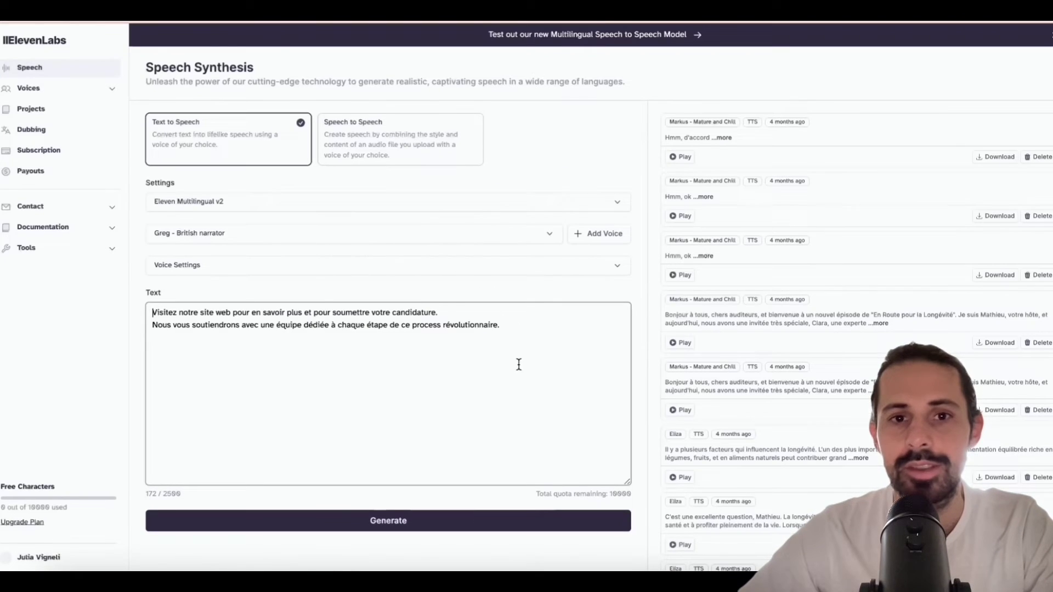
Step: In ElevenLabs, choose the Serena voice for text to speech and expand its voice settings
{"action": "left_click_drag", "start_coordinate": [519, 365], "coordinate": [84, 287]}
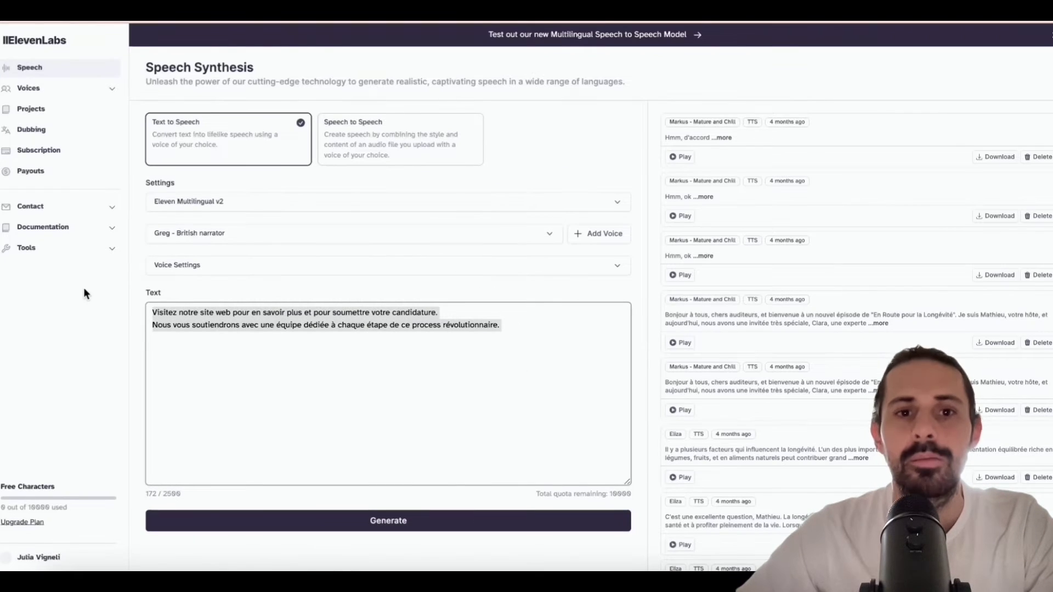
{"action": "left_click", "coordinate": [277, 235]}
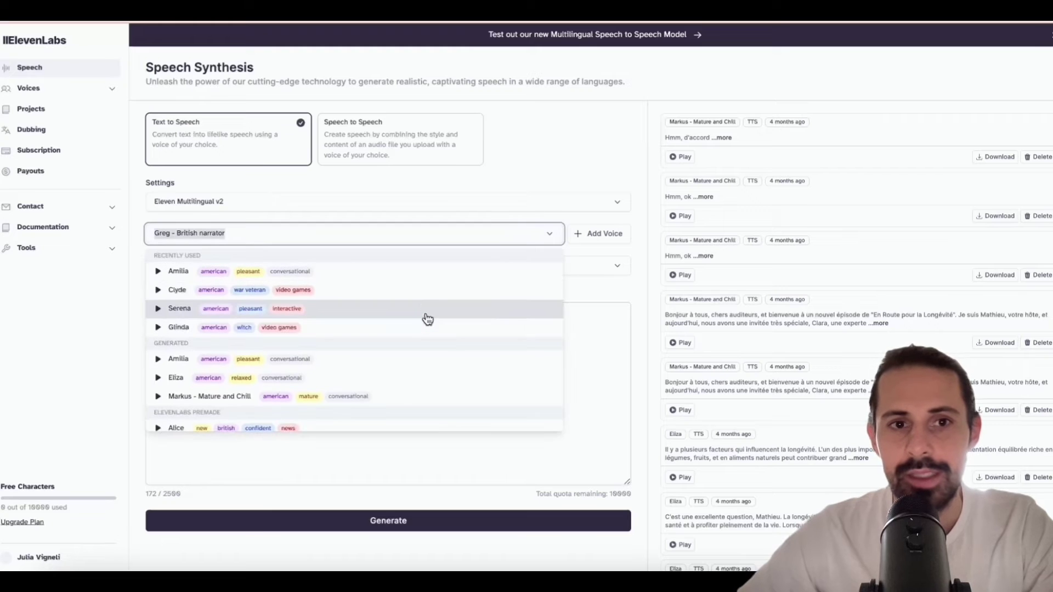
{"action": "left_click", "coordinate": [427, 319]}
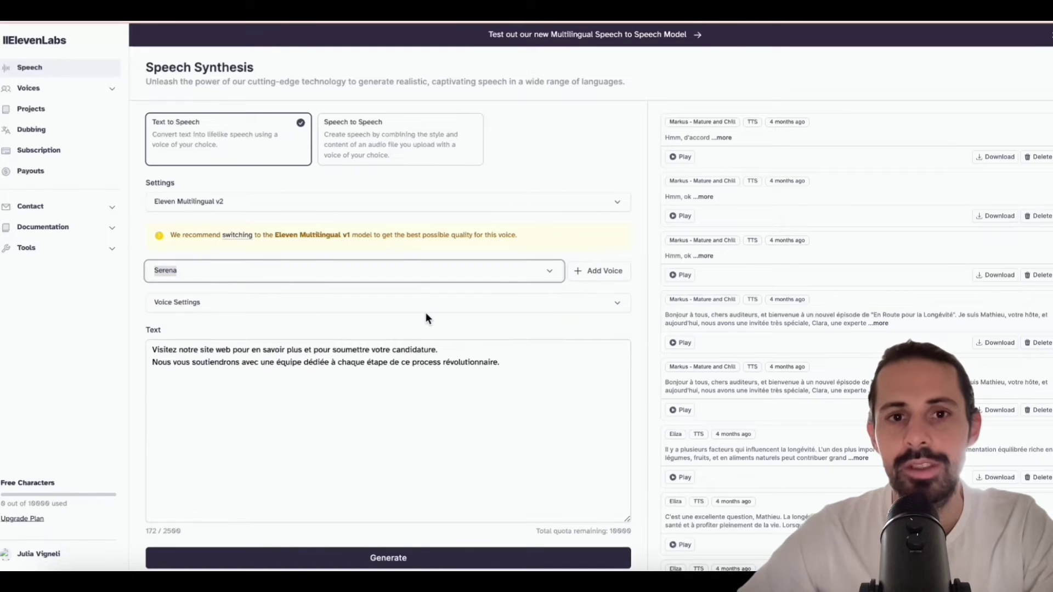
{"action": "left_click", "coordinate": [429, 311]}
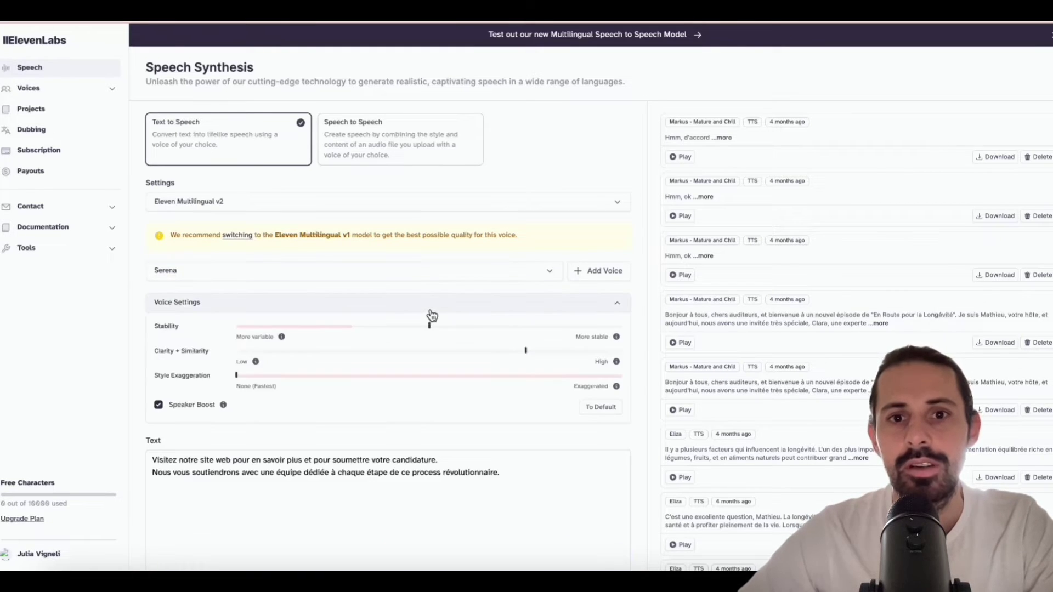
Step: Replace the text with the French script starting "Les personnages animés qui parlent sont tendances sur les réseaux sociaux" and download the generated speech
{"action": "left_click", "coordinate": [477, 501]}
{"action": "key", "text": "ctrl+a"}
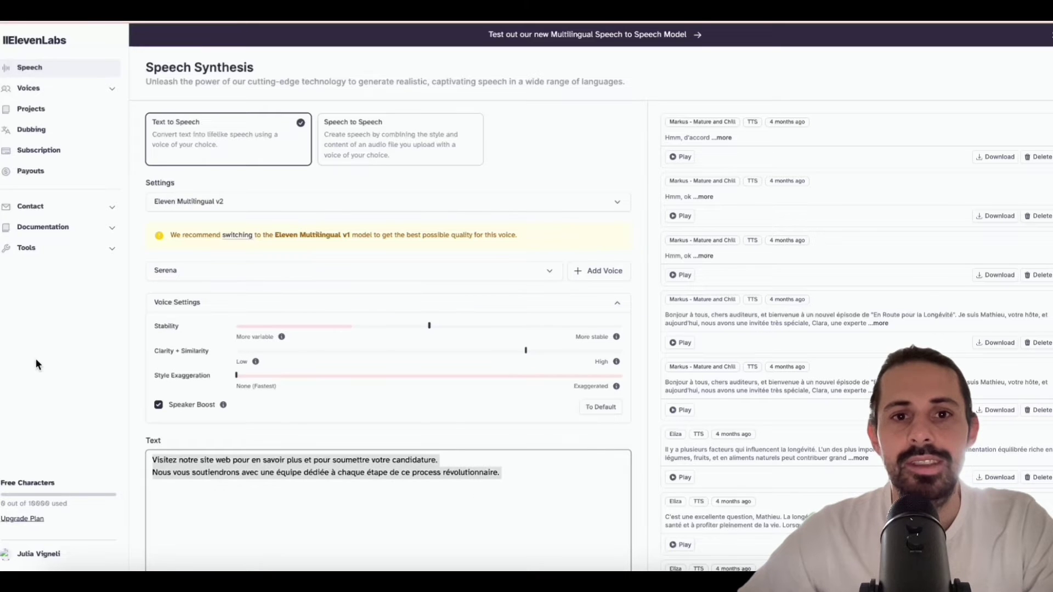
{"action": "type", "text": "Les personnages qui parlent sont tendances sur les réseaux sociaux, beaucoup de créateurs les utilisent pour booster leur audience. D-ID studio is l'un des meilleurs logiciels pour en générer. Mais ne t'inquiète pas, je vais te montrer une méthode alternative gratuite."}
{"action": "scroll", "coordinate": [35, 358], "scroll_direction": "down", "scroll_amount": 2}
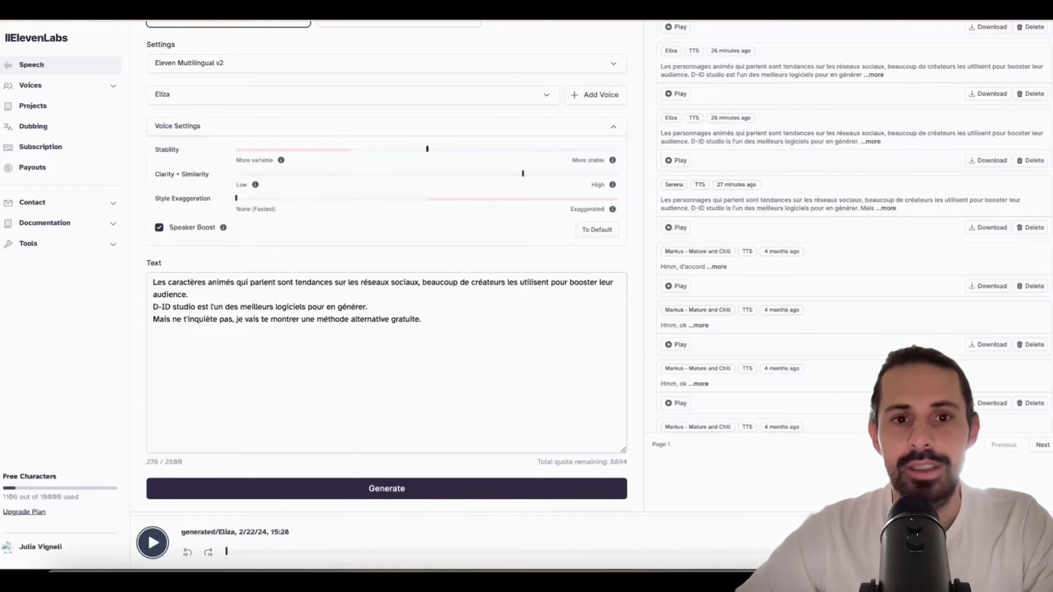
{"action": "left_click", "coordinate": [1010, 544]}
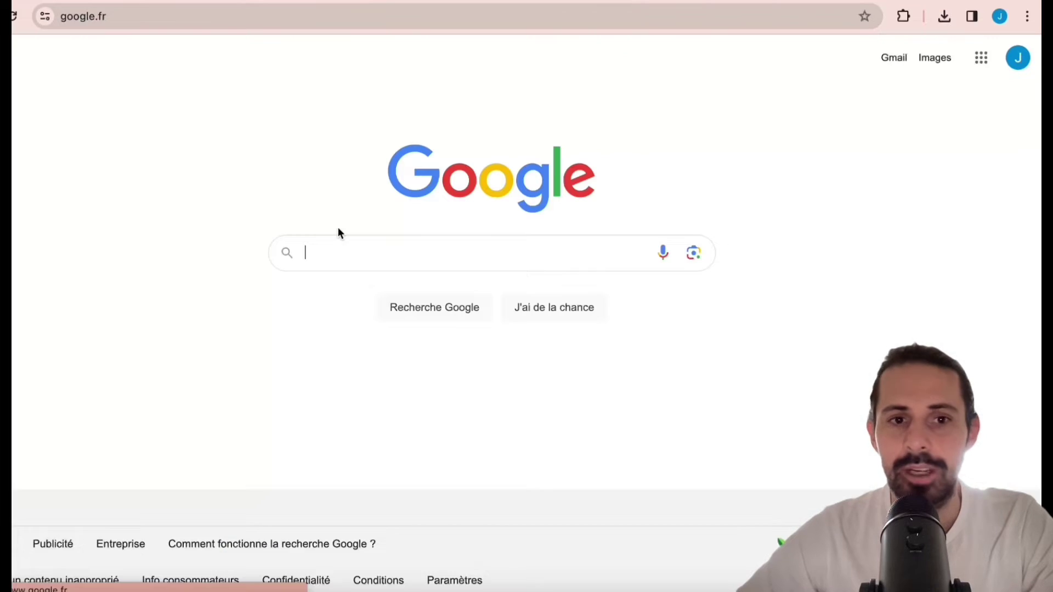
Step: Search Google for "tokkingheads" and open the TokkingHeads website
{"action": "type", "text": "tokkingheads"}
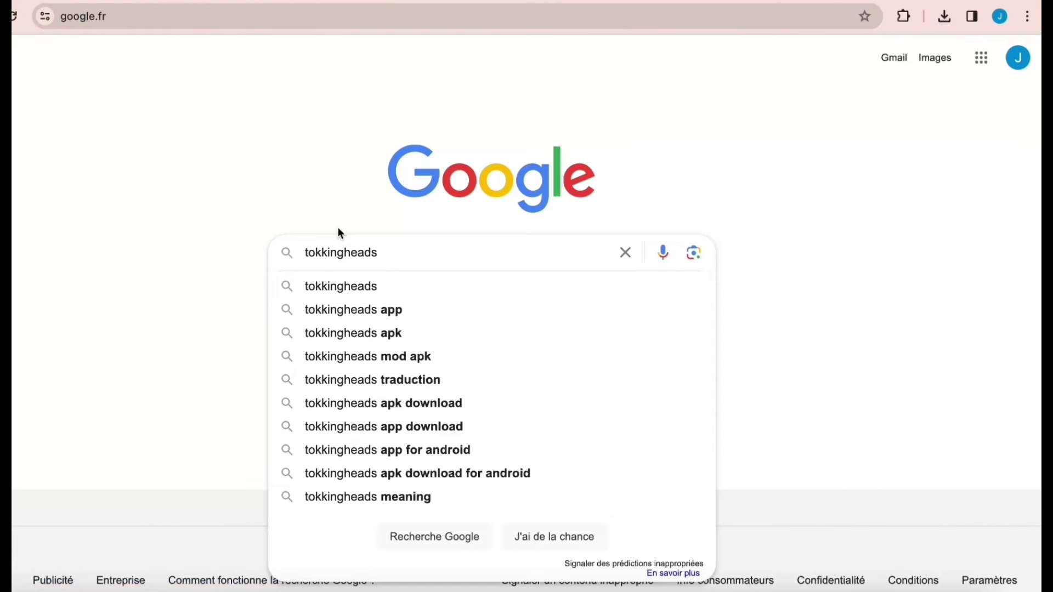
{"action": "key", "text": "Return"}
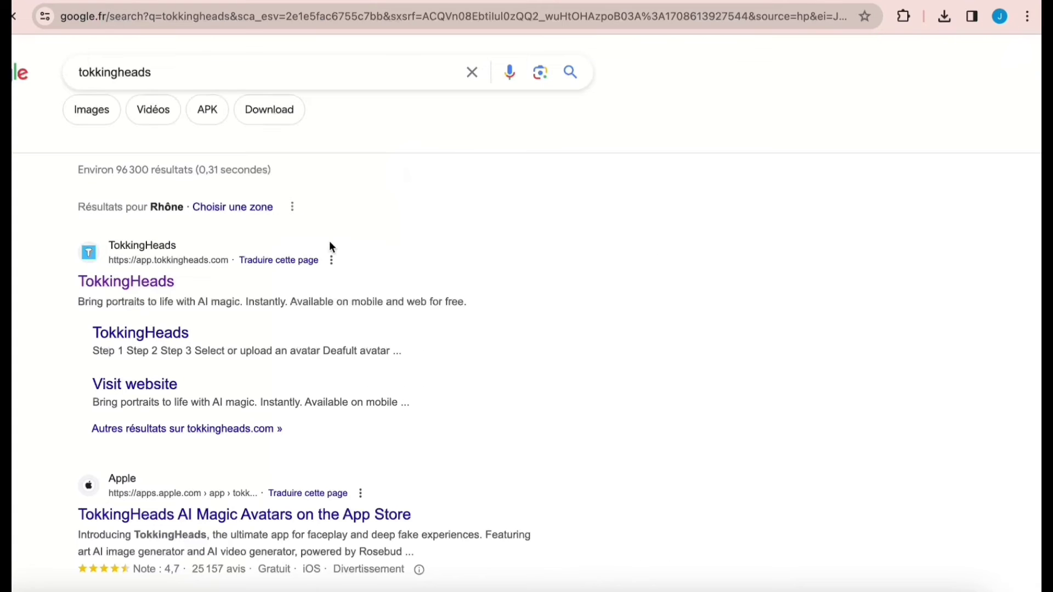
{"action": "left_click", "coordinate": [137, 285]}
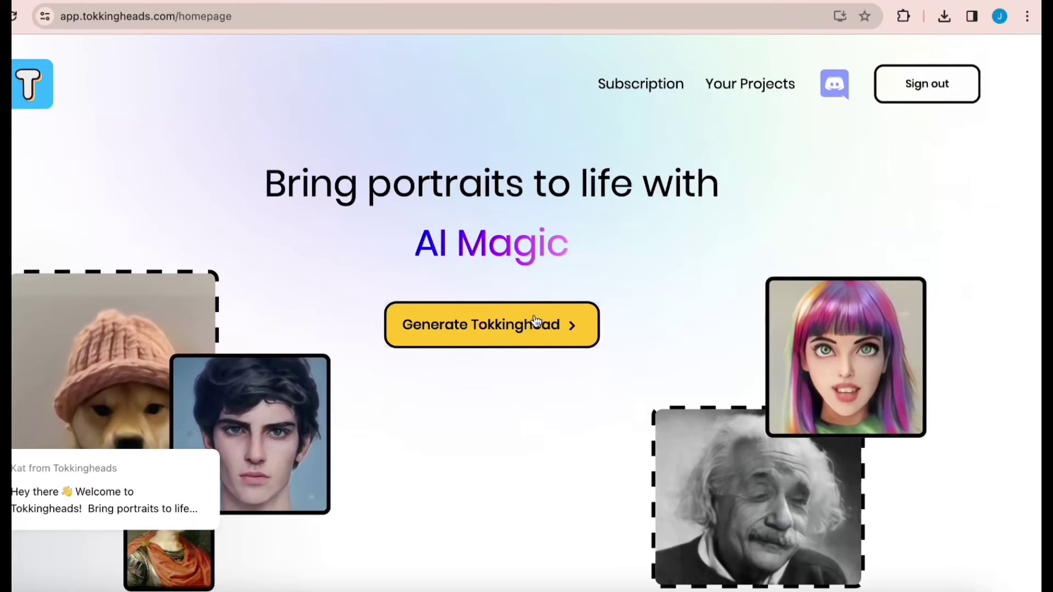
Step: Start a new Tokkinghead, upload the downloaded black-and-white portrait as the avatar, and continue to the animation stage
{"action": "left_click", "coordinate": [535, 320]}
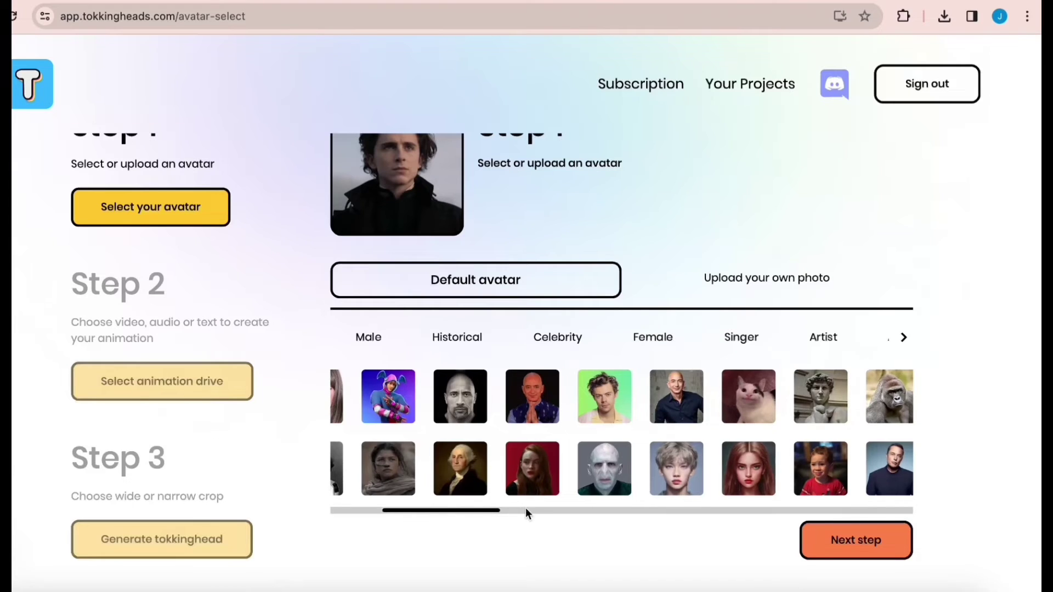
{"action": "left_click_drag", "start_coordinate": [526, 508], "coordinate": [739, 499]}
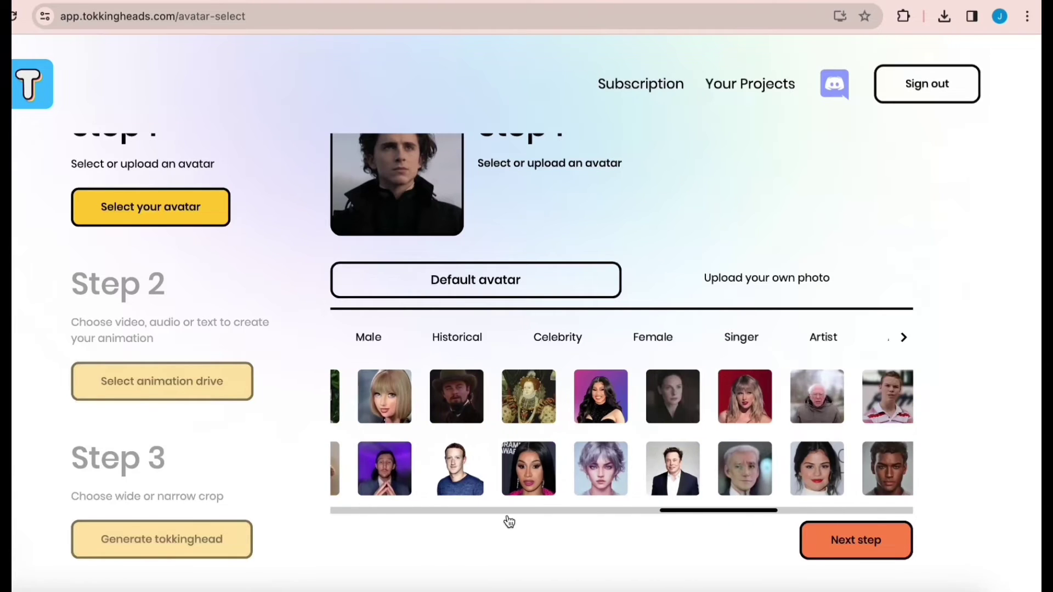
{"action": "left_click_drag", "start_coordinate": [509, 518], "coordinate": [348, 522]}
{"action": "left_click", "coordinate": [175, 235]}
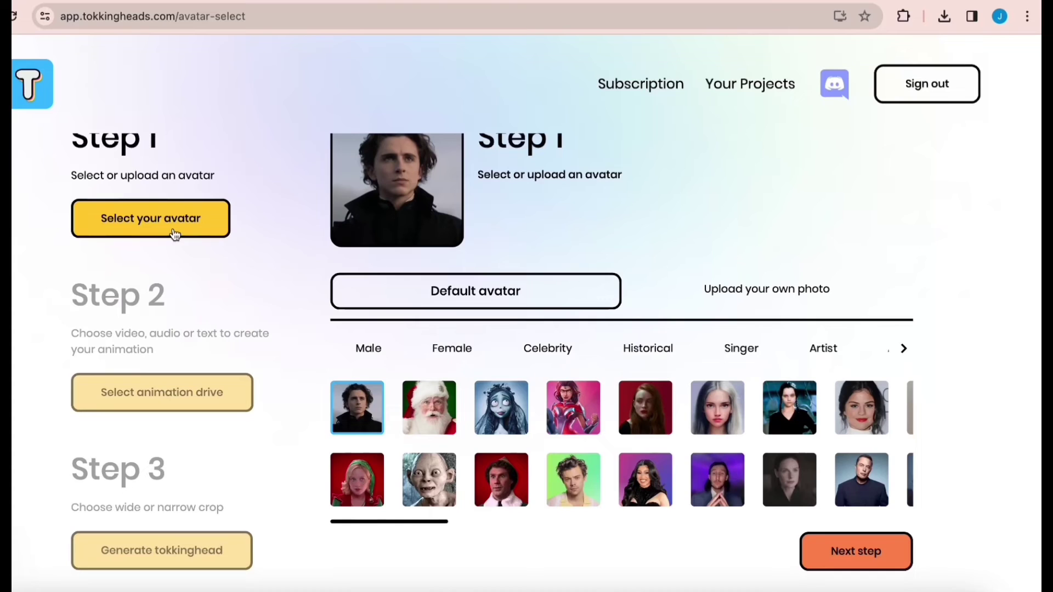
{"action": "left_click", "coordinate": [786, 303]}
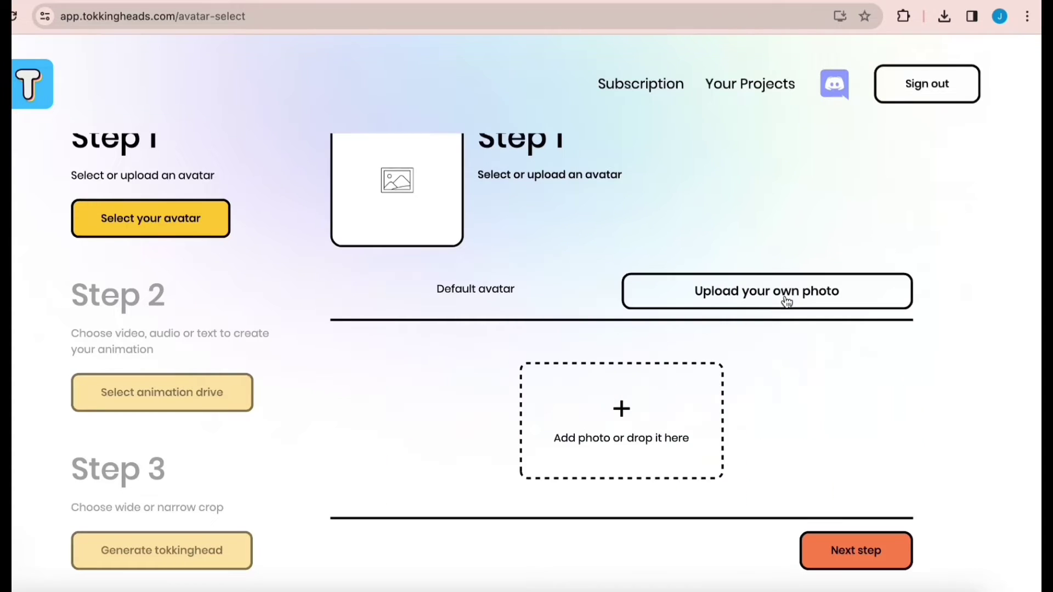
{"action": "left_click", "coordinate": [593, 434]}
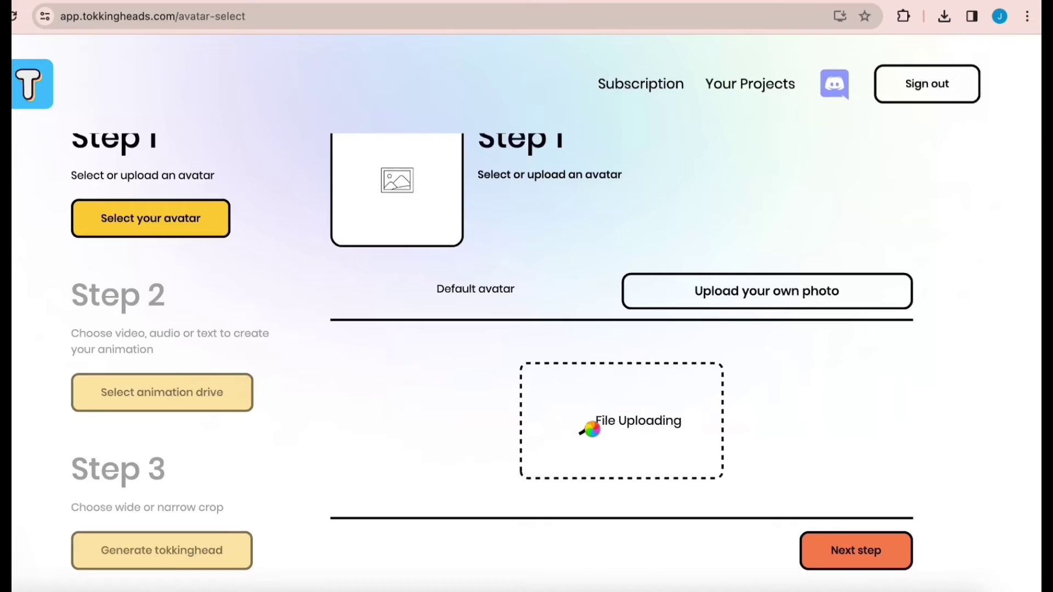
{"action": "scroll", "coordinate": [643, 349], "scroll_direction": "down", "scroll_amount": 2}
{"action": "left_click", "coordinate": [863, 560]}
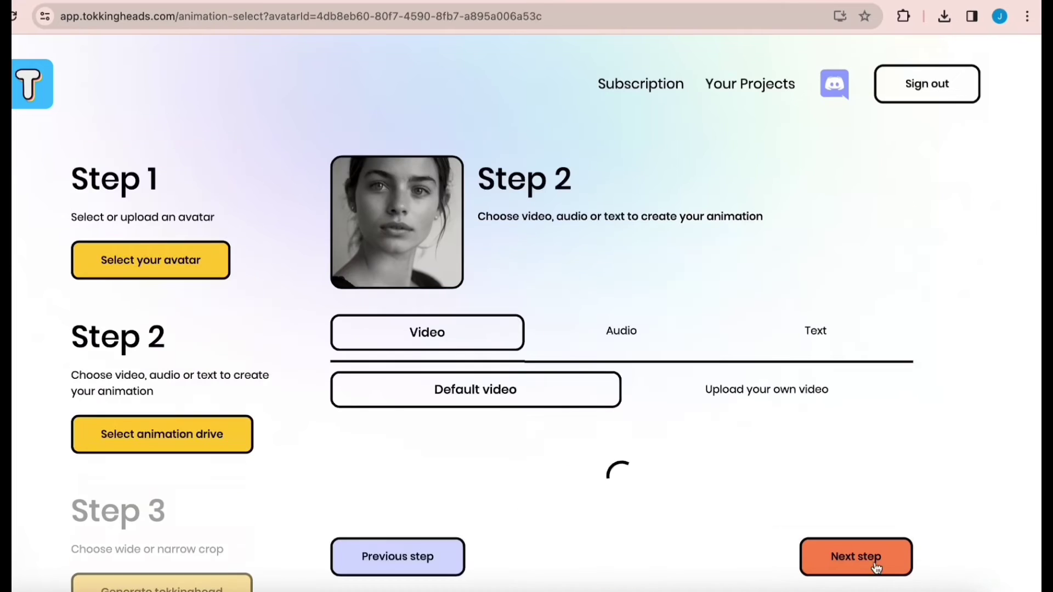
Step: Upload your own audio recording as the avatar's animation drive and continue to the crop stage
{"action": "left_click", "coordinate": [637, 357]}
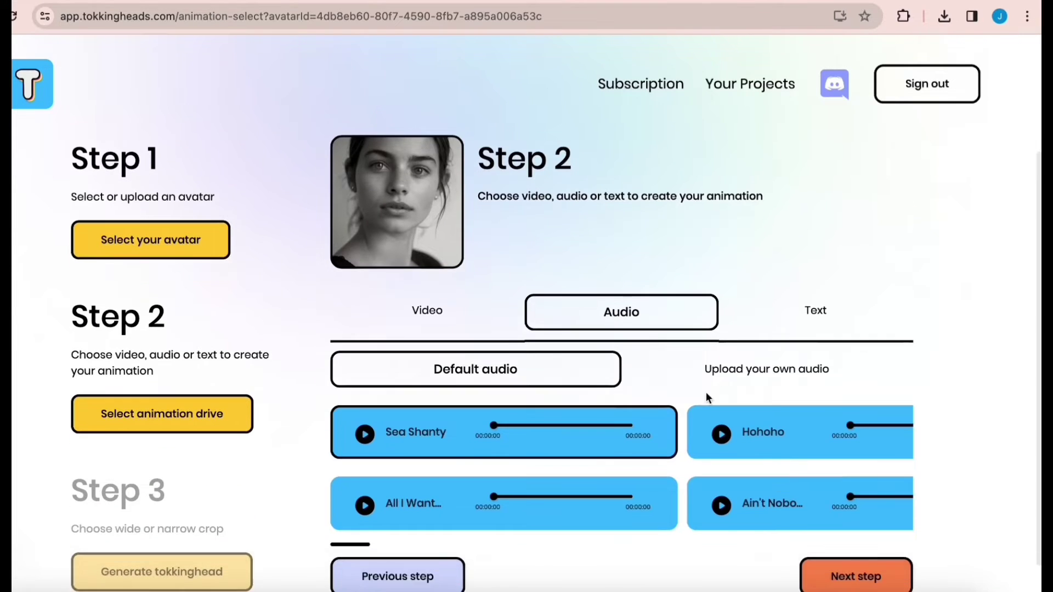
{"action": "left_click", "coordinate": [710, 388]}
{"action": "scroll", "coordinate": [818, 418], "scroll_direction": "down", "scroll_amount": 2}
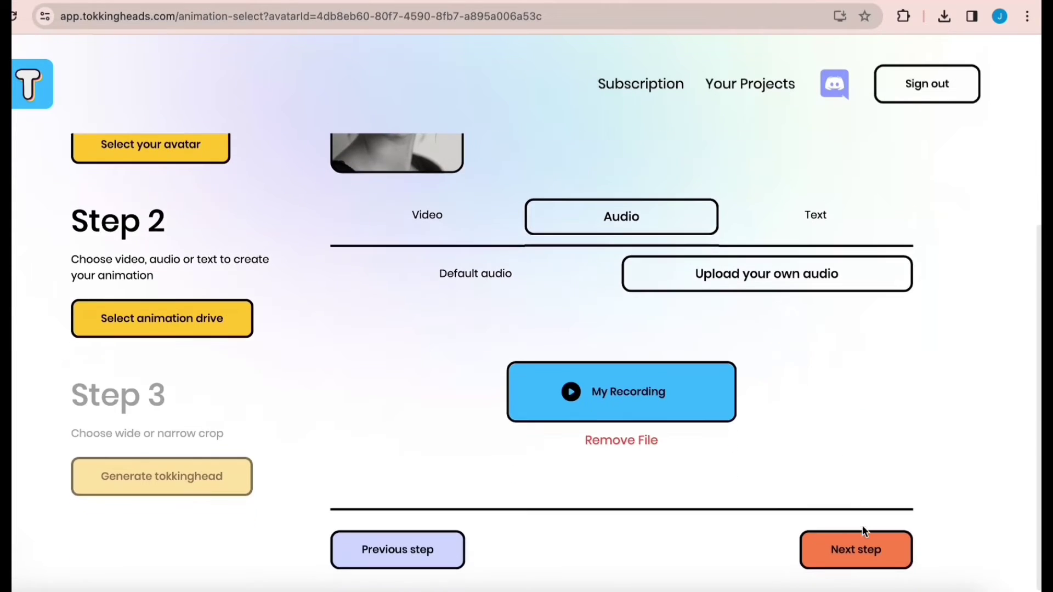
{"action": "left_click", "coordinate": [866, 546]}
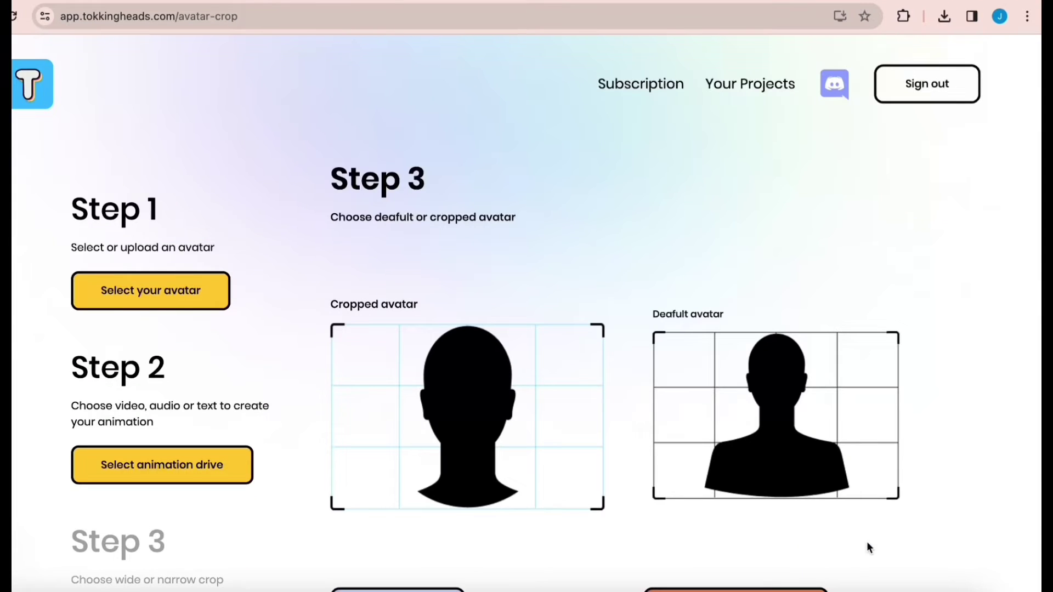
Step: Choose the default, uncropped avatar framing and generate the Tokkinghead
{"action": "left_click", "coordinate": [729, 373]}
{"action": "scroll", "coordinate": [748, 463], "scroll_direction": "down", "scroll_amount": 1}
{"action": "left_click", "coordinate": [737, 535]}
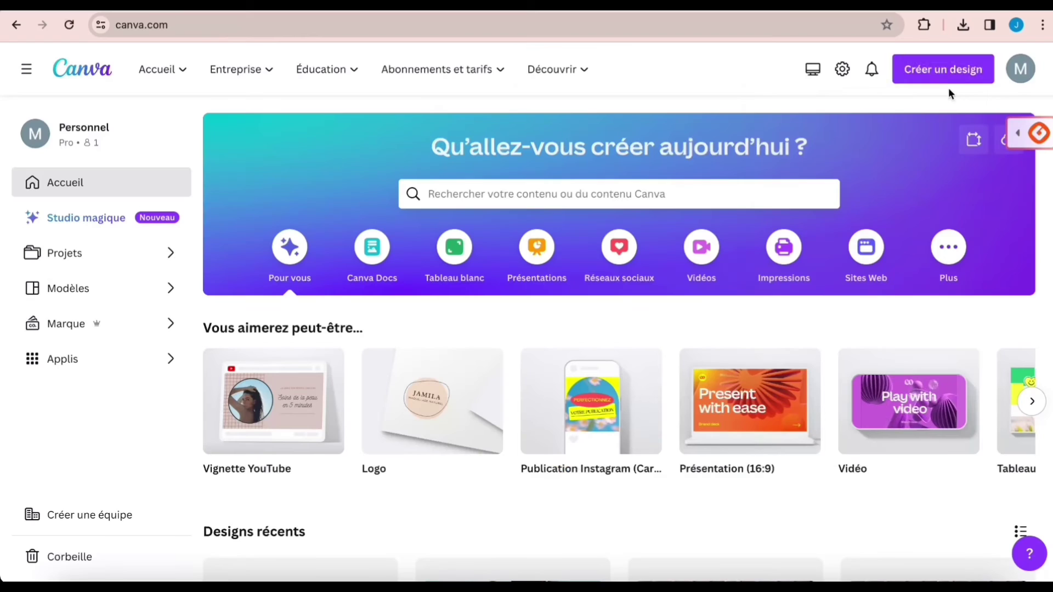
Step: Create a new blank custom-size design 1080 px wide and 1920 px high
{"action": "left_click", "coordinate": [933, 72]}
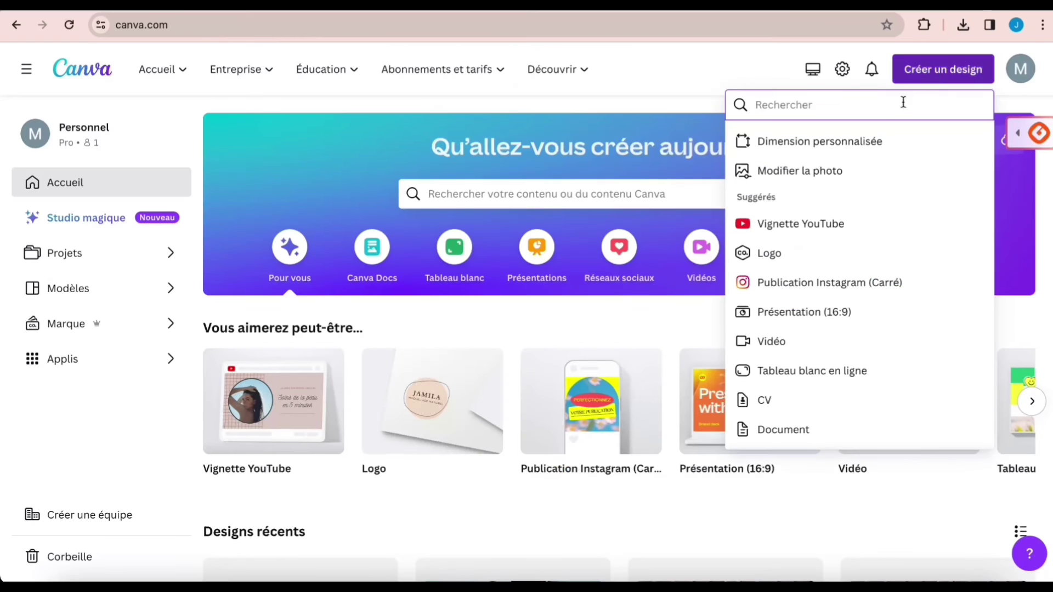
{"action": "left_click", "coordinate": [881, 143]}
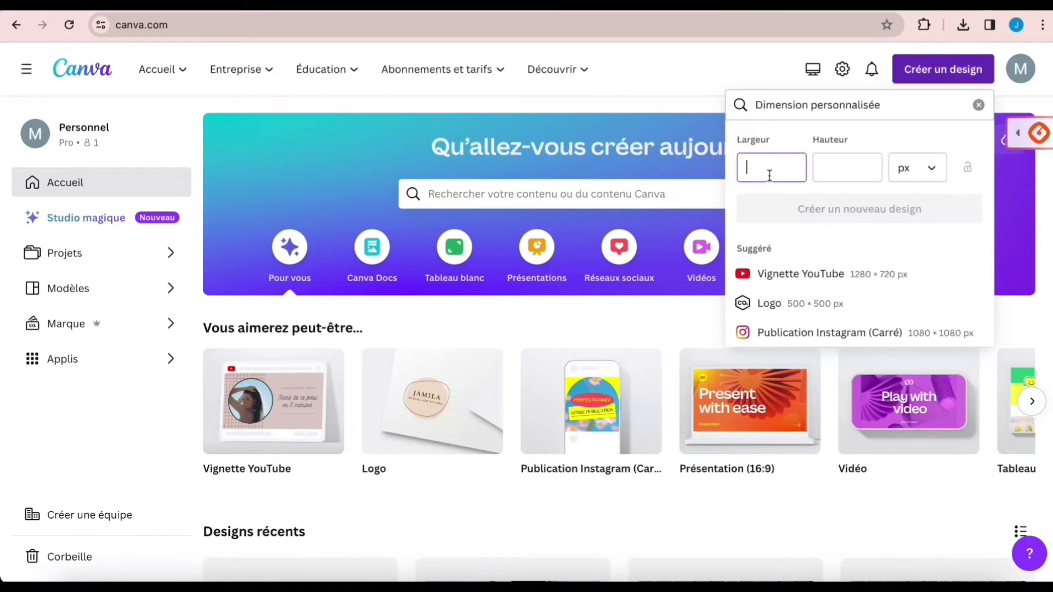
{"action": "type", "text": "1080"}
{"action": "key", "text": "Tab"}
{"action": "type", "text": "1"}
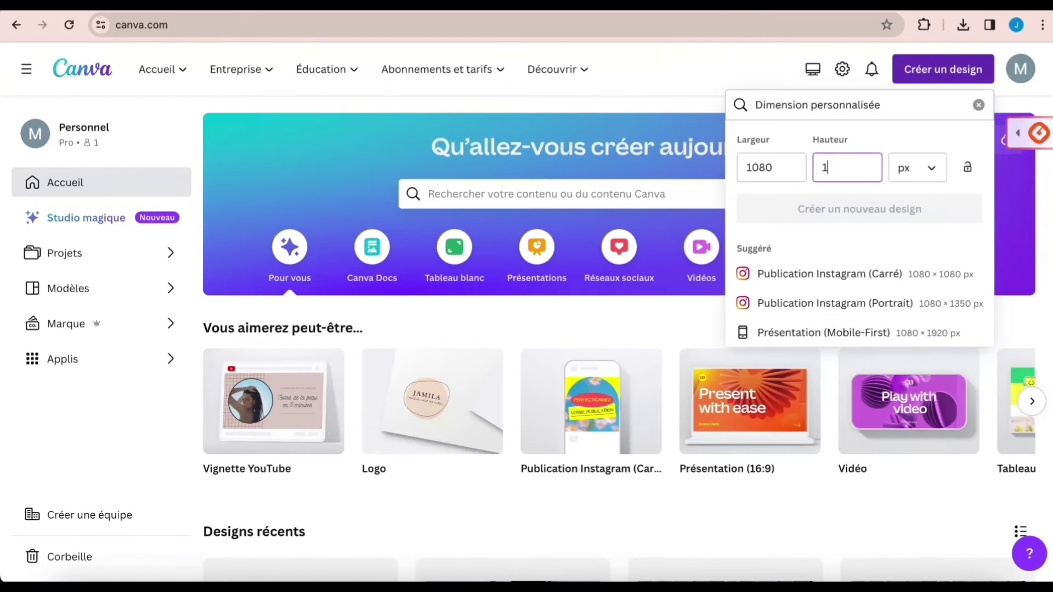
{"action": "type", "text": "920"}
{"action": "key", "text": "Return"}
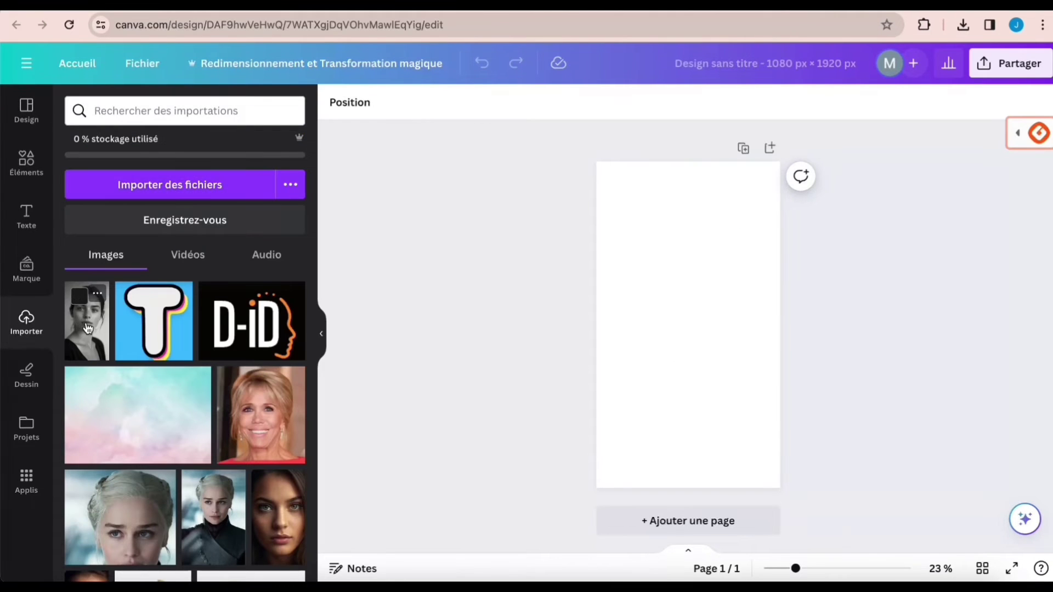
Step: Place the imported black-and-white portrait on the blank page and enlarge it to cover most of the page
{"action": "left_click_drag", "start_coordinate": [87, 321], "coordinate": [623, 360]}
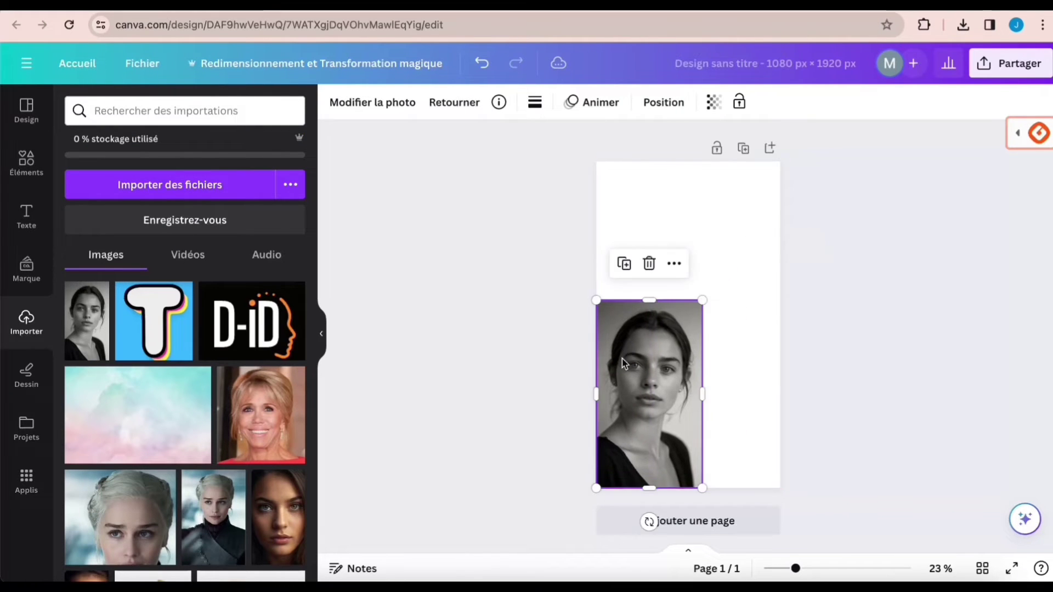
{"action": "left_click_drag", "start_coordinate": [702, 300], "coordinate": [759, 194]}
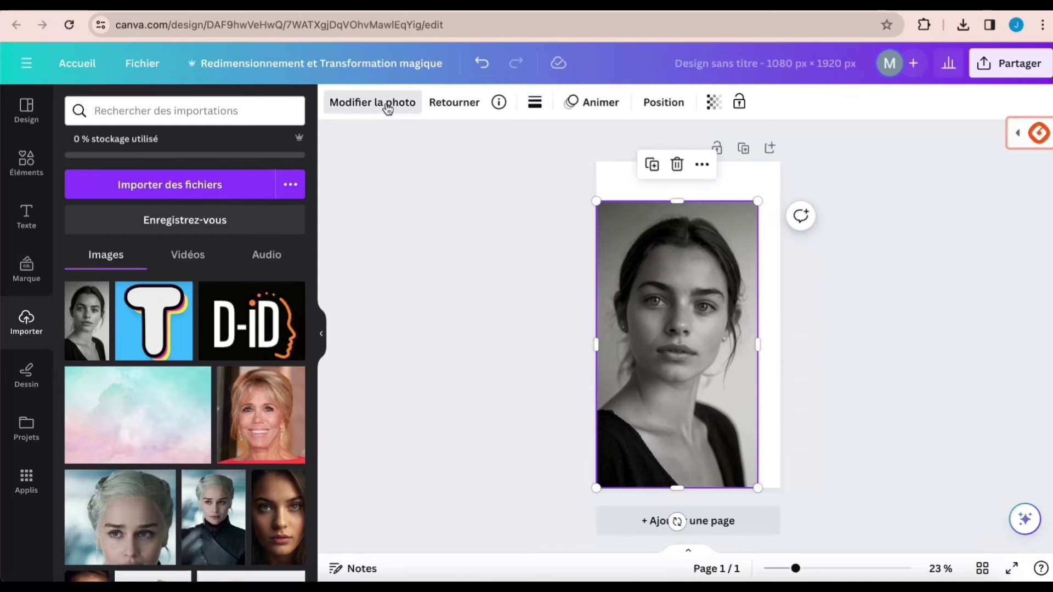
Step: Extend the portrait to the full page in 9:16 format with Magic Expand (Agrandissement magique), and download the design
{"action": "left_click", "coordinate": [373, 102]}
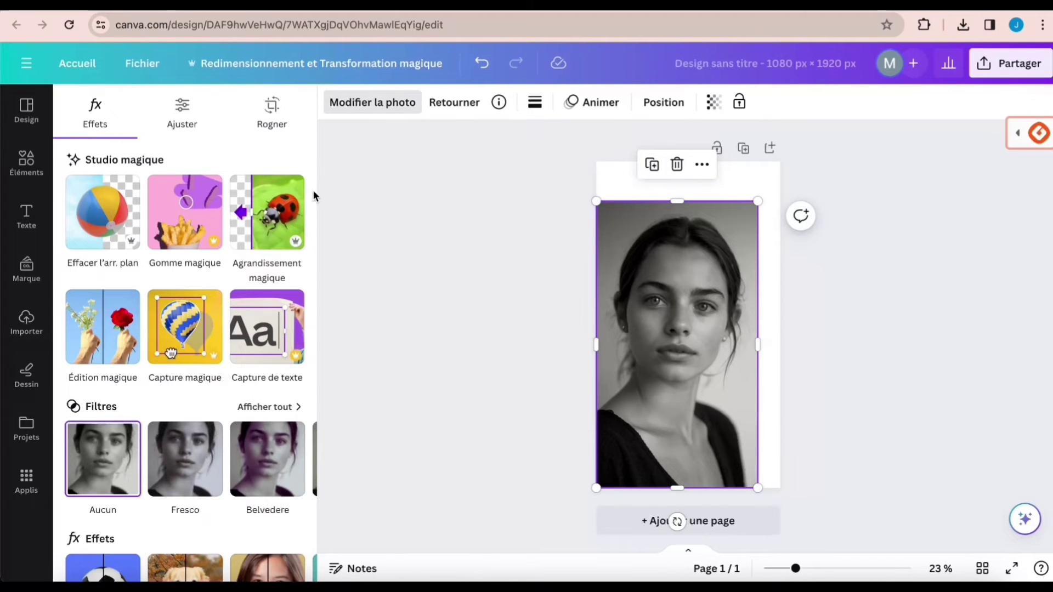
{"action": "left_click", "coordinate": [254, 203]}
{"action": "scroll", "coordinate": [252, 248], "scroll_direction": "right", "scroll_amount": 3}
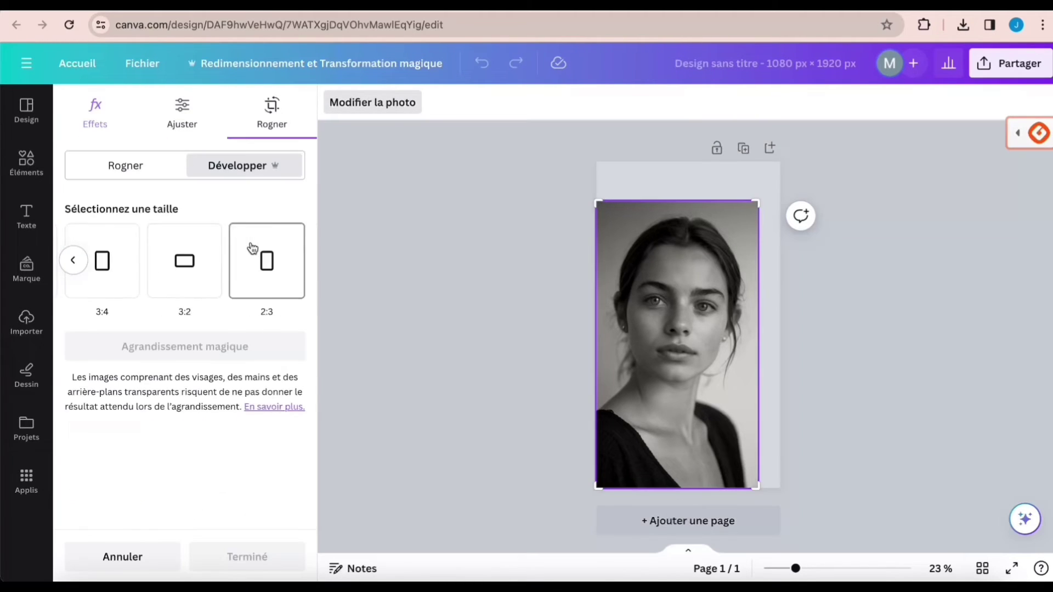
{"action": "scroll", "coordinate": [252, 248], "scroll_direction": "right", "scroll_amount": 3}
{"action": "left_click", "coordinate": [267, 261]}
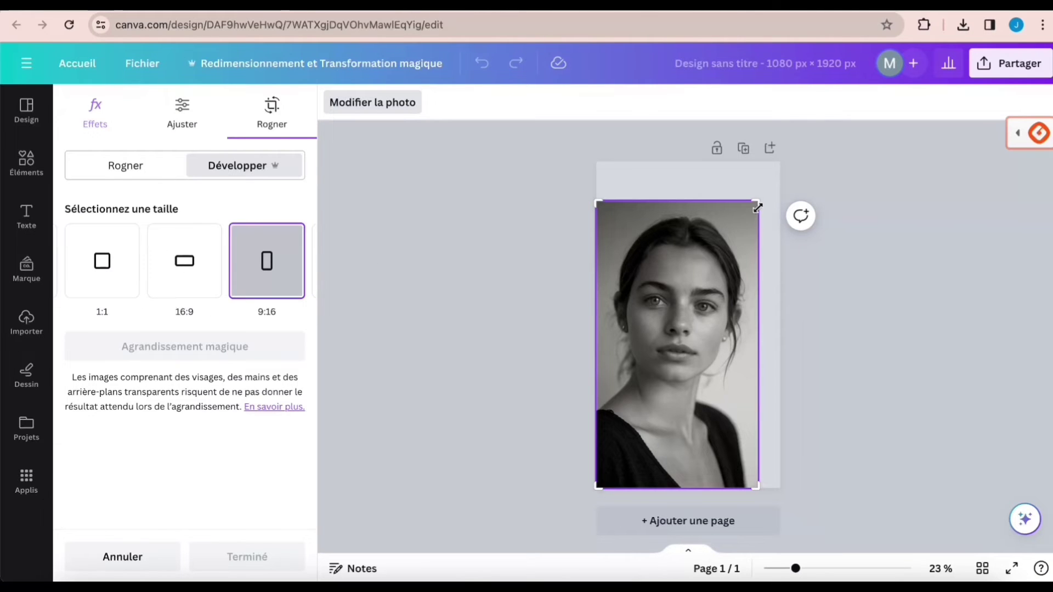
{"action": "left_click_drag", "start_coordinate": [759, 201], "coordinate": [790, 167]}
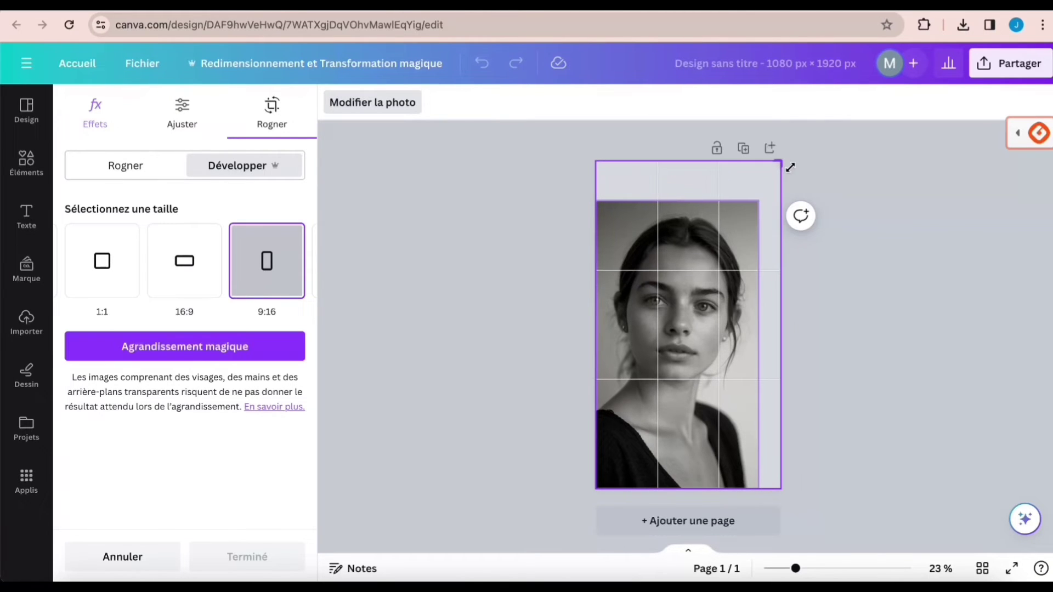
{"action": "left_click", "coordinate": [213, 347]}
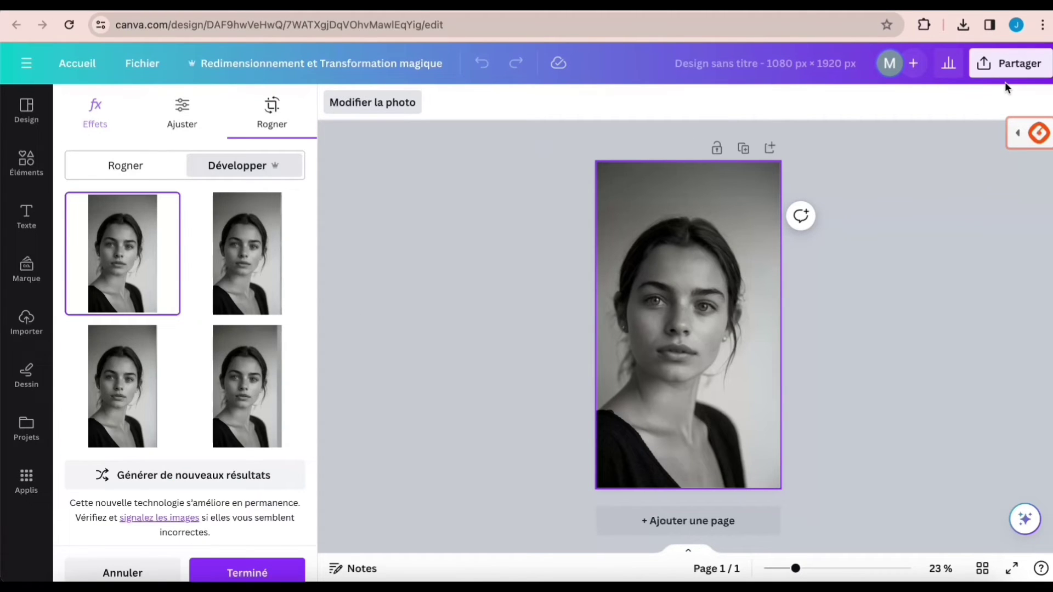
{"action": "left_click", "coordinate": [1012, 63]}
{"action": "left_click", "coordinate": [859, 433]}
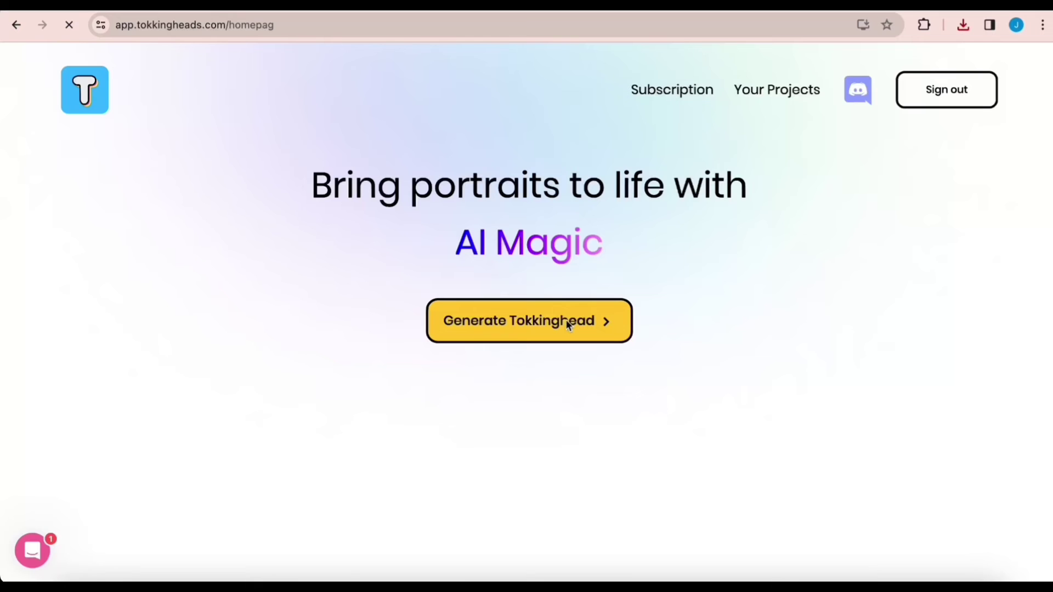
Step: Switch to TokkingHeads, generate a new Tokkinghead from the uploaded portrait with the default avatar framing, and check the result's sound
{"action": "left_click", "coordinate": [564, 321]}
{"action": "scroll", "coordinate": [656, 448], "scroll_direction": "down", "scroll_amount": 3}
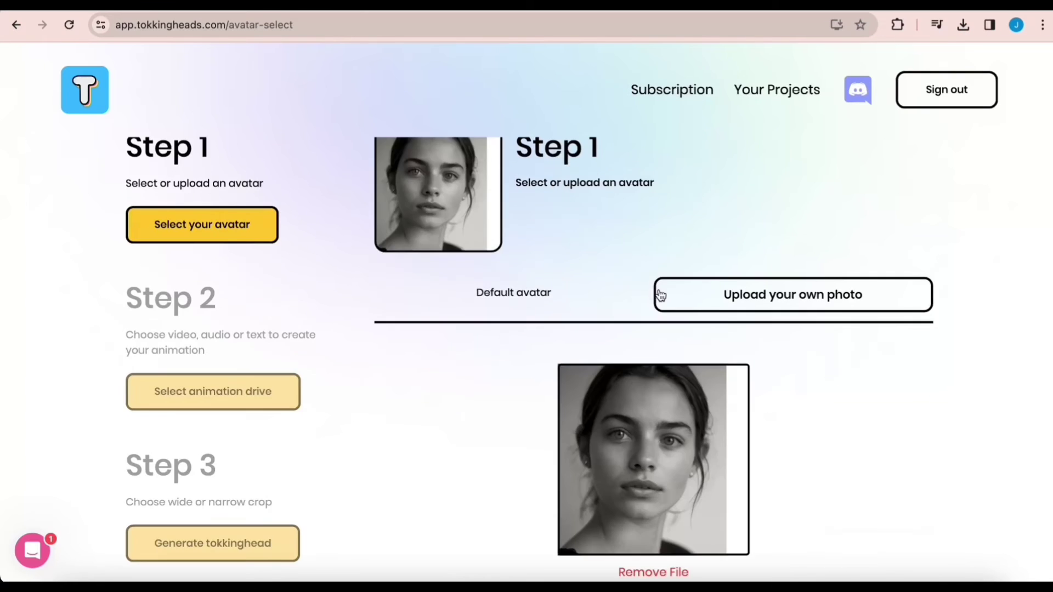
{"action": "left_click", "coordinate": [860, 558]}
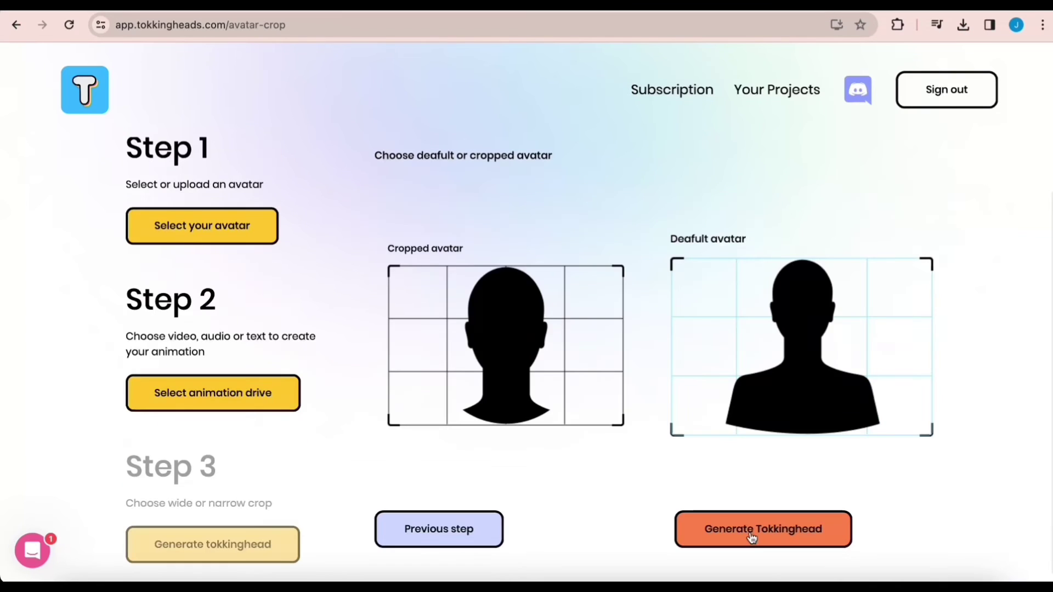
{"action": "left_click", "coordinate": [751, 538]}
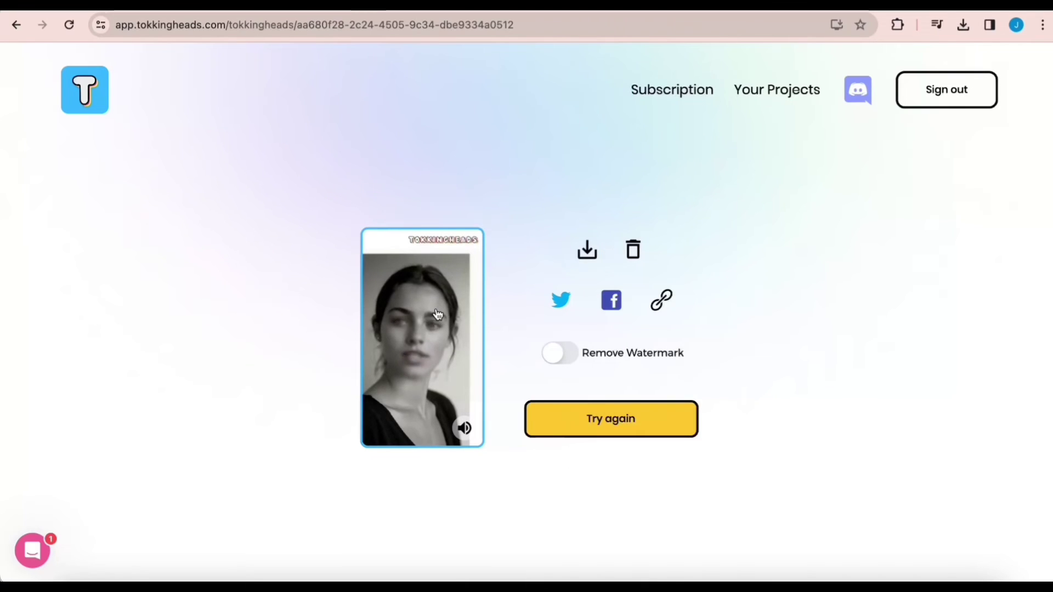
{"action": "left_click", "coordinate": [465, 429]}
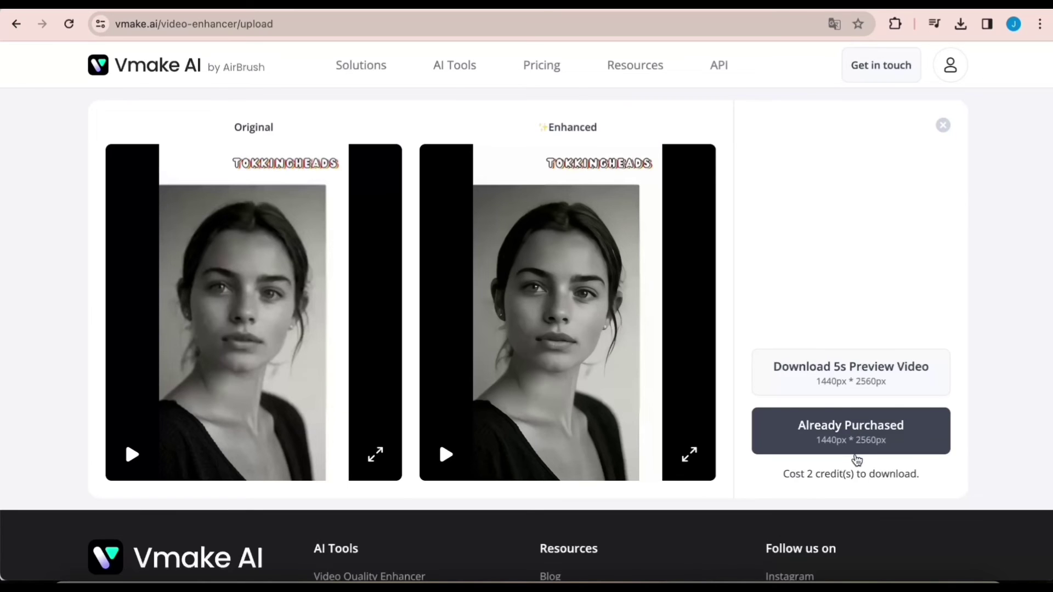
Step: In Vmake AI, download the full enhanced avatar video at 1440 × 2560 px
{"action": "left_click", "coordinate": [835, 443]}
{"action": "scroll", "coordinate": [835, 445], "scroll_direction": "down", "scroll_amount": 1}
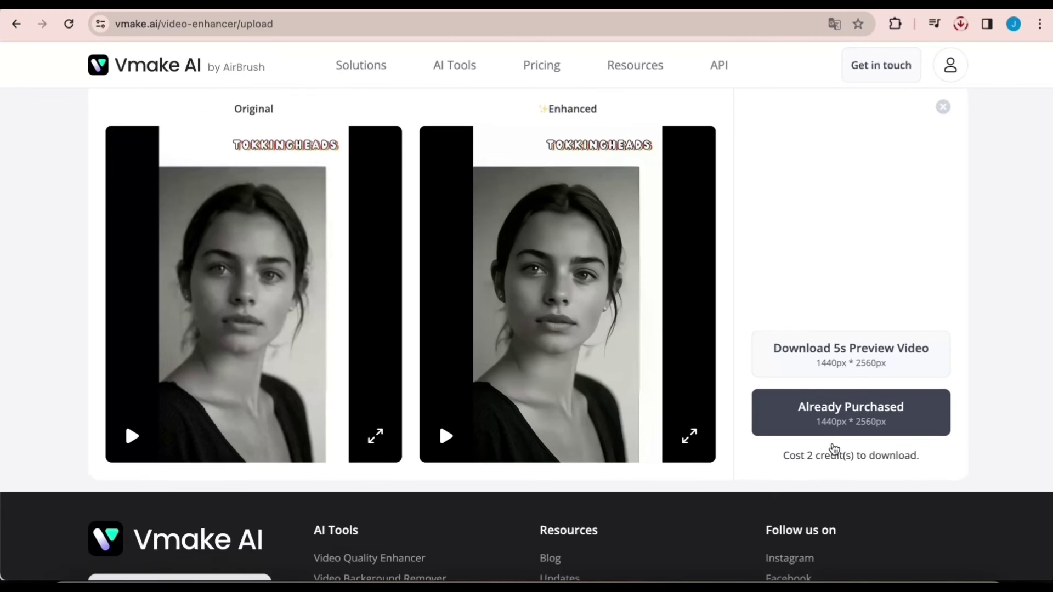
{"action": "scroll", "coordinate": [932, 280], "scroll_direction": "down", "scroll_amount": 3}
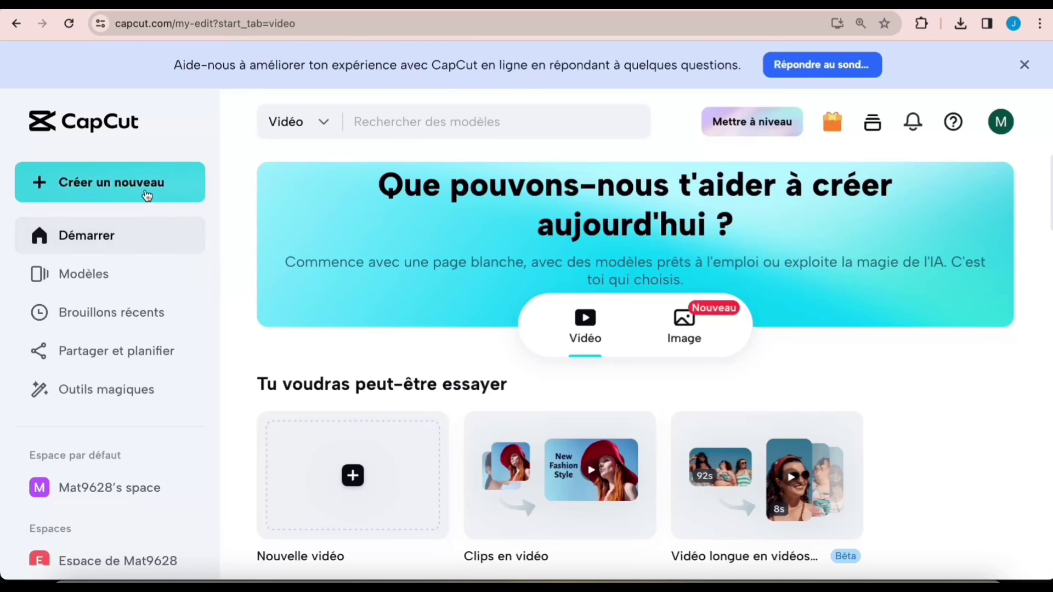
Step: Switch to CapCut online and create a new video project in 9:16 format
{"action": "left_click", "coordinate": [147, 194]}
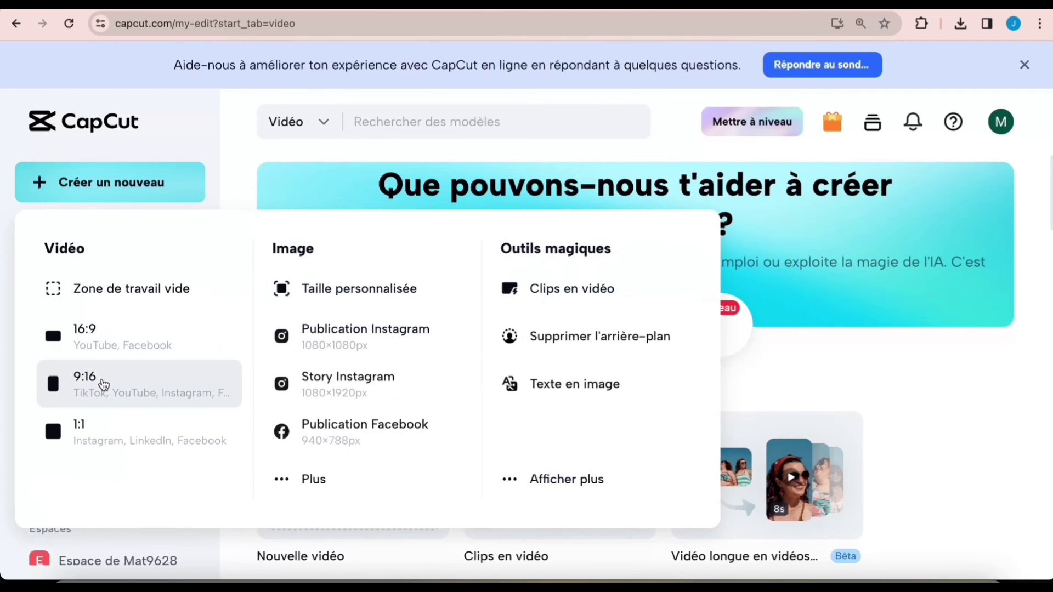
{"action": "left_click", "coordinate": [103, 389]}
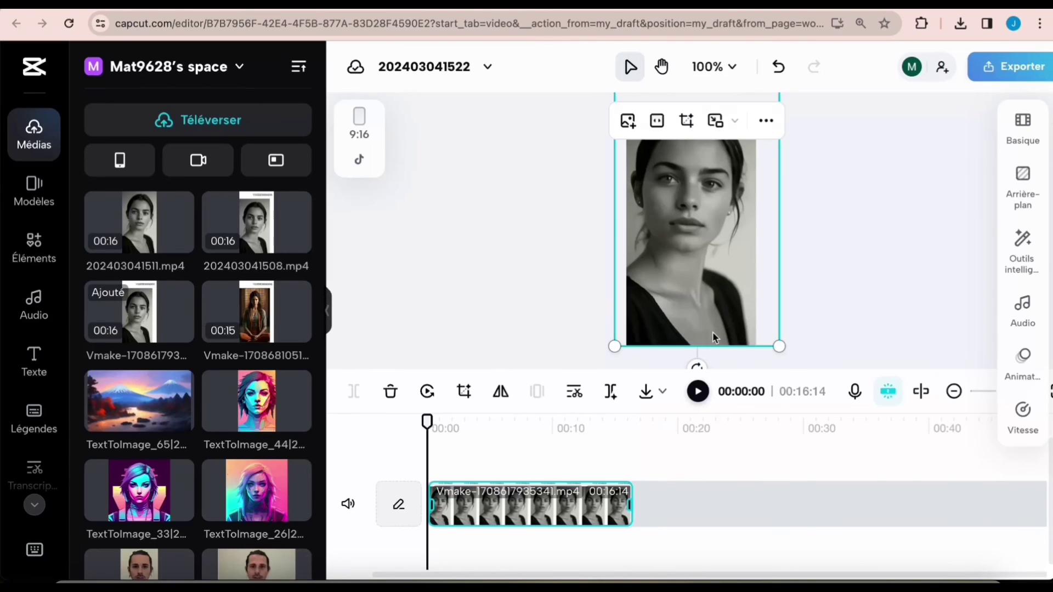